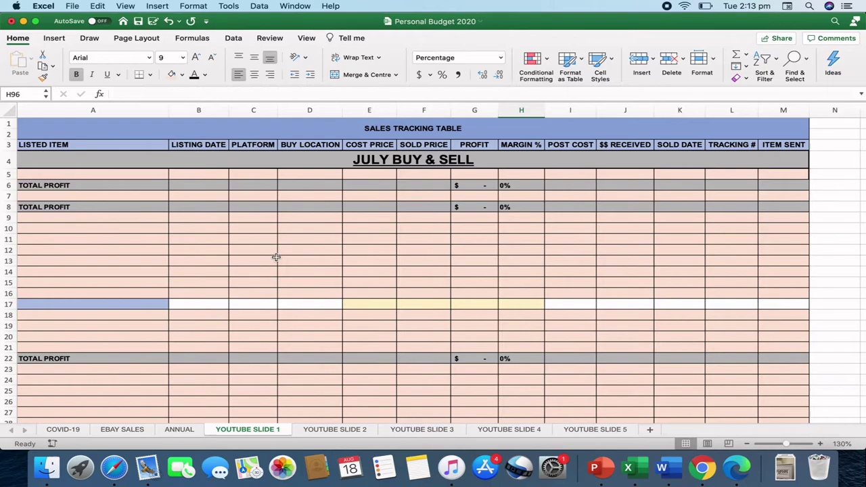
pyautogui.scroll(-10, 276, 257)
pyautogui.scroll(-17, 276, 257)
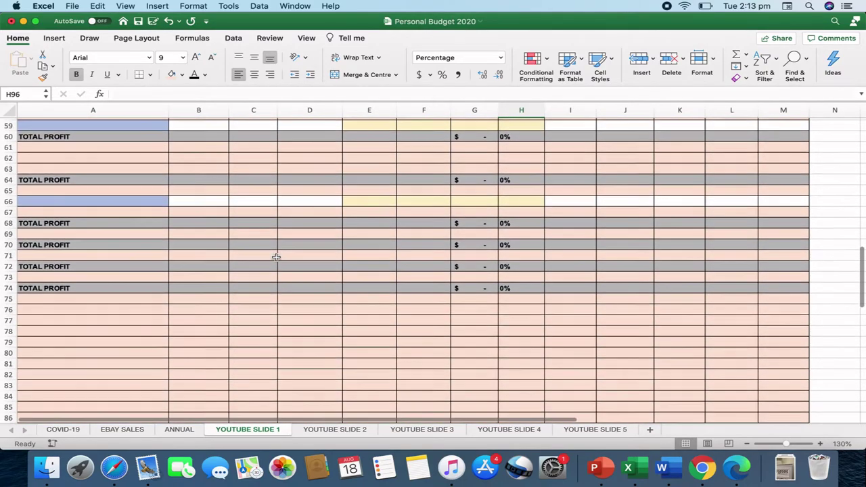
pyautogui.scroll(-5, 276, 258)
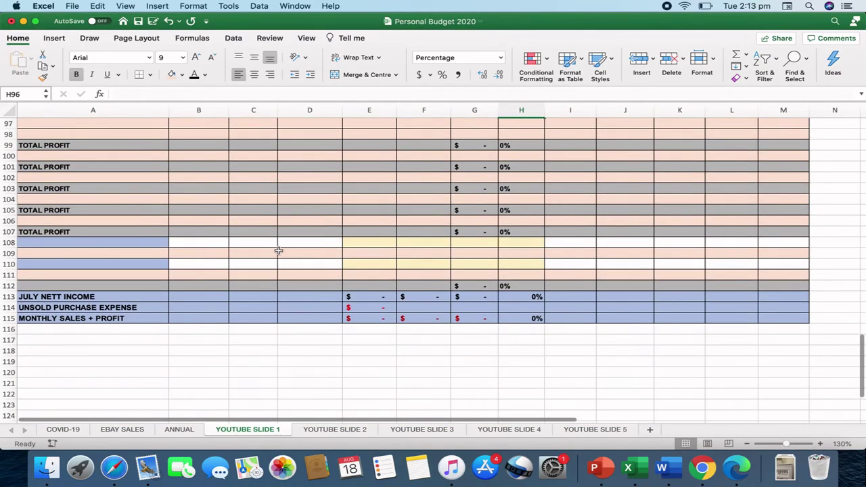
pyautogui.scroll(19, 278, 250)
pyautogui.scroll(13, 278, 250)
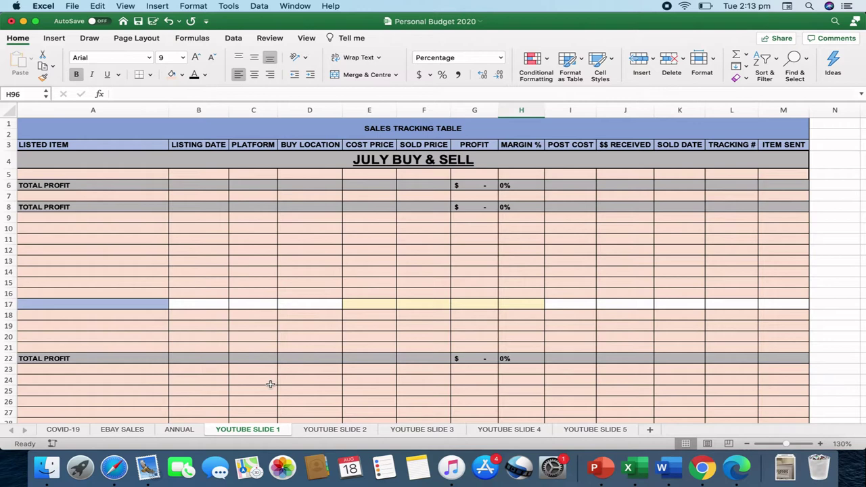
# On YOUTUBE SLIDE 2, enter 'Stuffed toy' as the item name in A4.
pyautogui.click(312, 429)
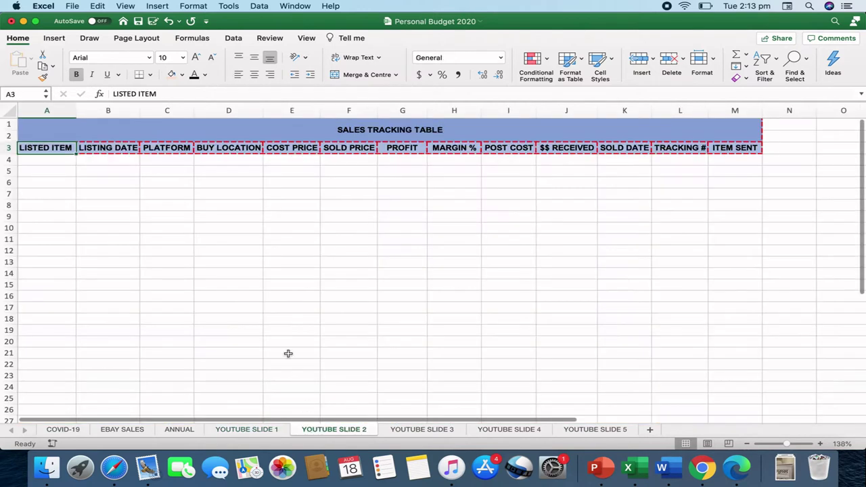
pyautogui.click(423, 136)
pyautogui.click(364, 193)
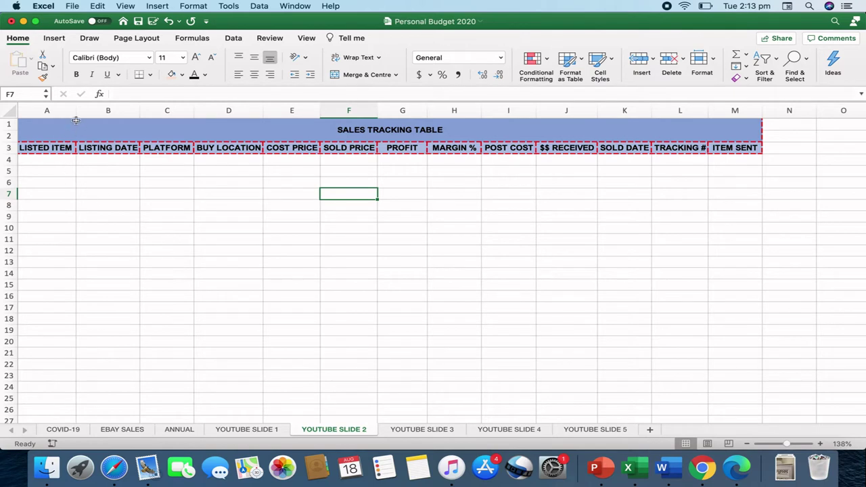
pyautogui.click(62, 159)
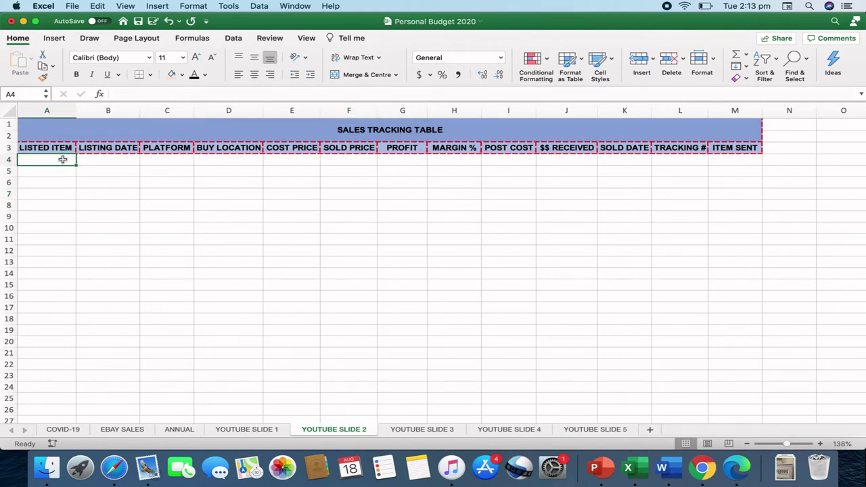
pyautogui.write('Stufdfed')
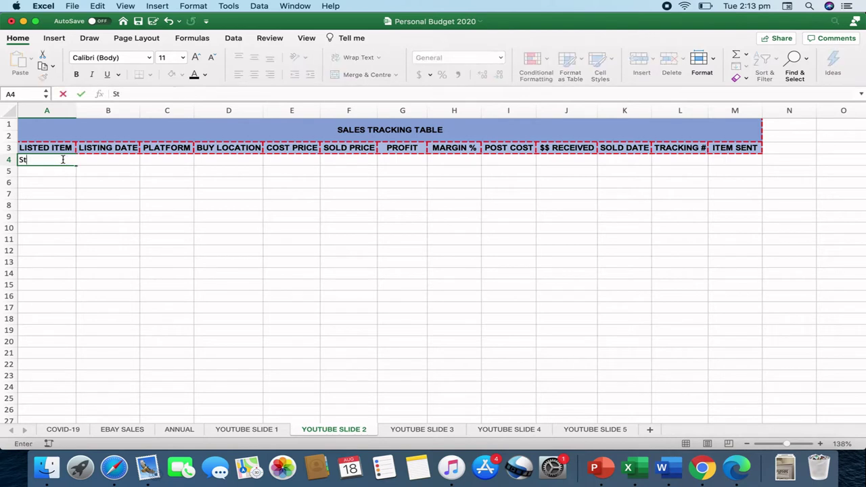
pyautogui.press('BackSpace')
pyautogui.press('BackSpace')
pyautogui.press('BackSpace')
pyautogui.press('BackSpace')
pyautogui.write('fed toy')
pyautogui.press('Return')
# Fill B4:D4 with listing date 18/8/20, platform FB marketplace and buy location Op shop.
pyautogui.click(129, 158)
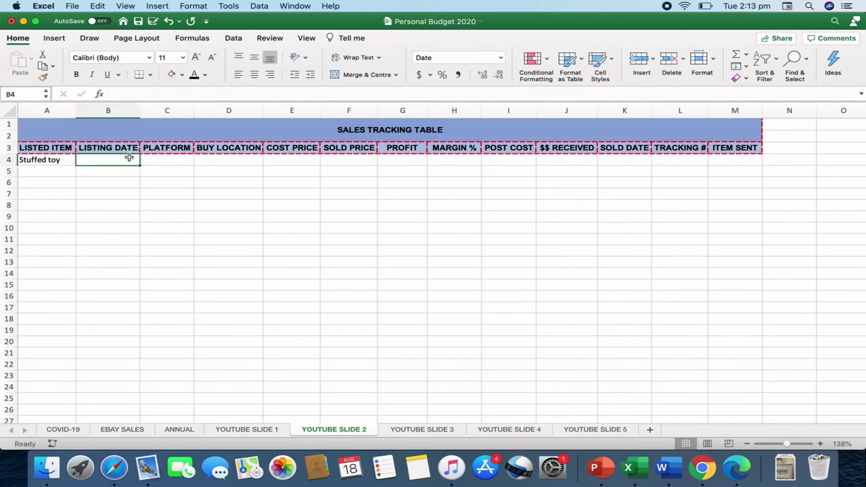
pyautogui.write('18/8/20')
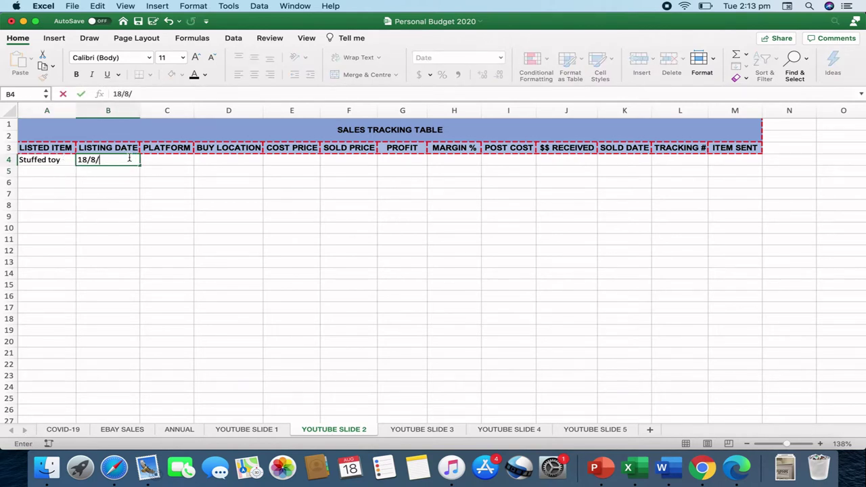
pyautogui.press('Return')
pyautogui.click(162, 160)
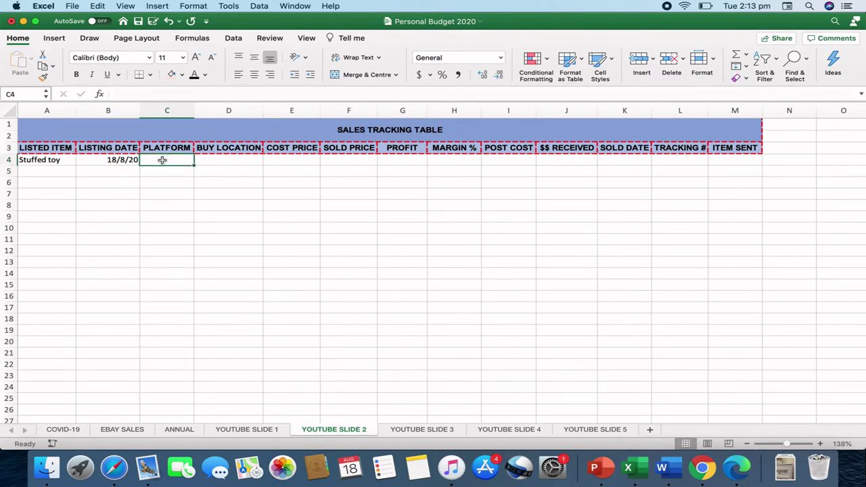
pyautogui.write('FB m')
pyautogui.press('BackSpace')
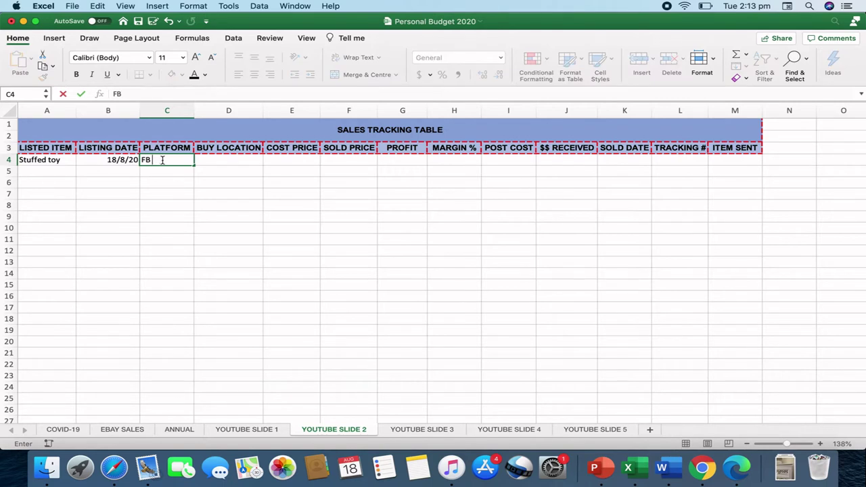
pyautogui.write('marketplace')
pyautogui.press('Return')
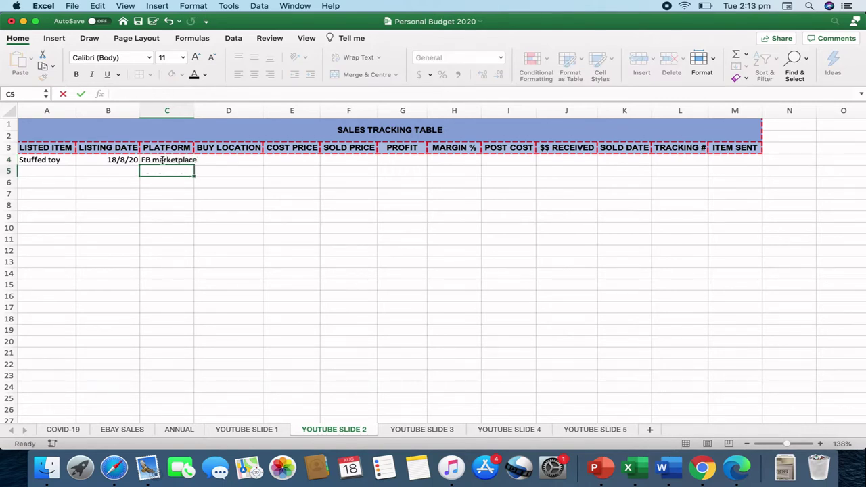
pyautogui.click(233, 164)
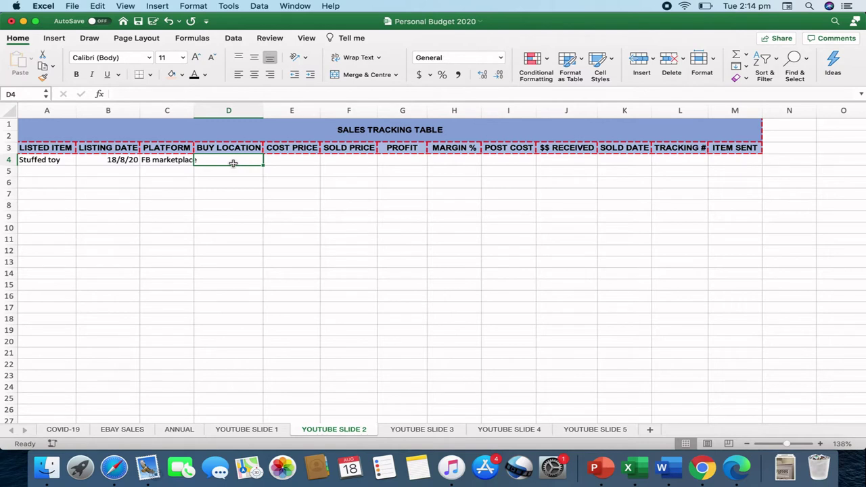
pyautogui.write('Op shop')
pyautogui.press('Return')
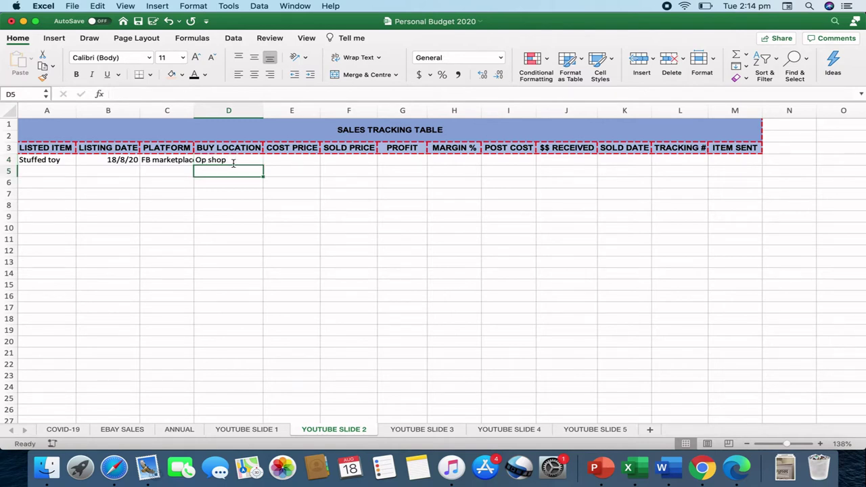
# Enter cost price 2, sold price 10 and profit formula =F4-E4 in E4:G4.
pyautogui.click(289, 159)
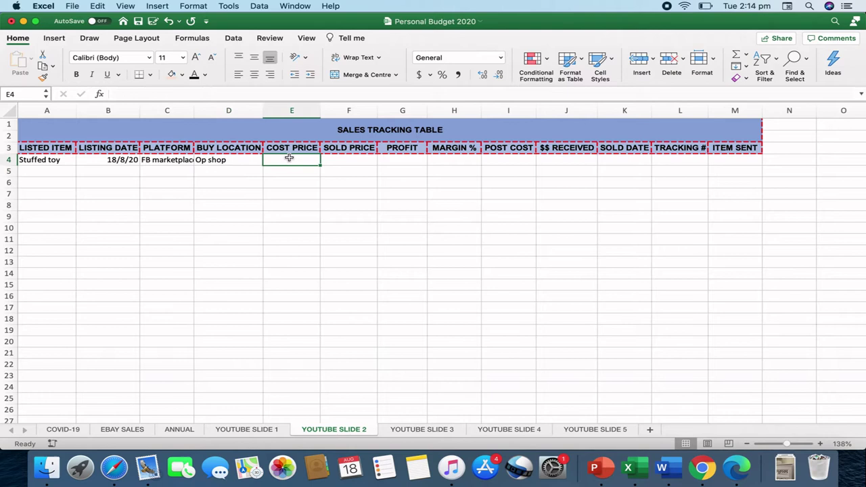
pyautogui.write('2')
pyautogui.press('Return')
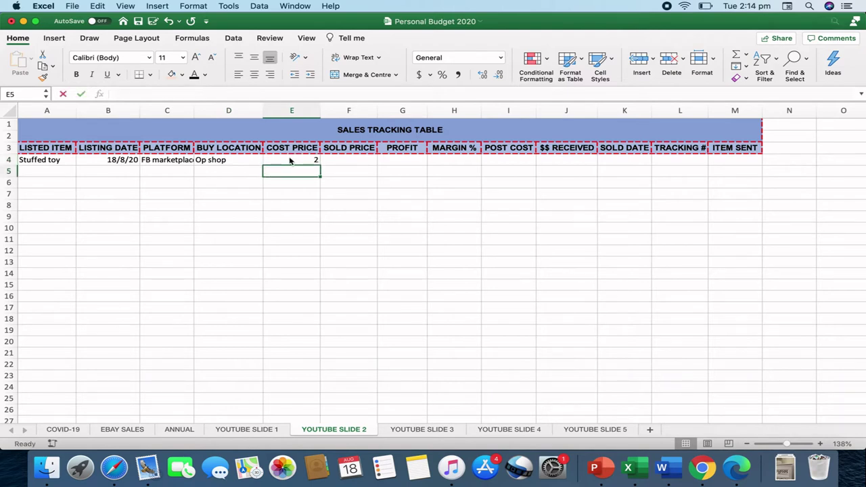
pyautogui.click(343, 162)
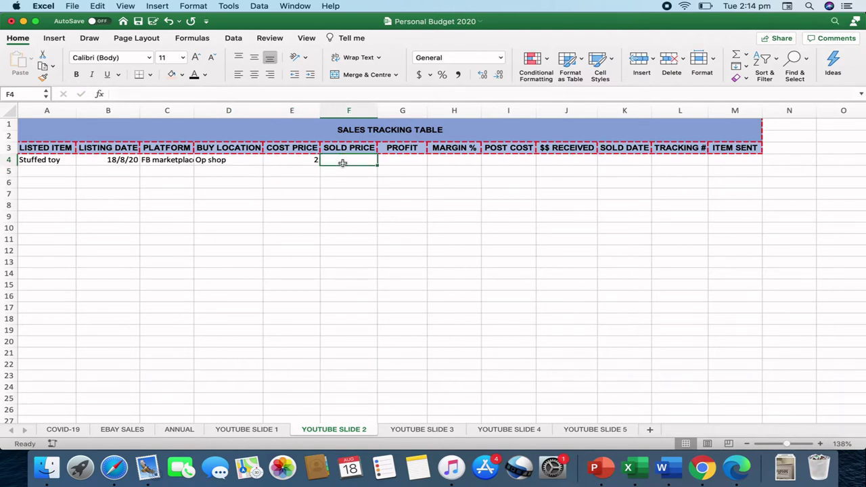
pyautogui.write('10')
pyautogui.press('Return')
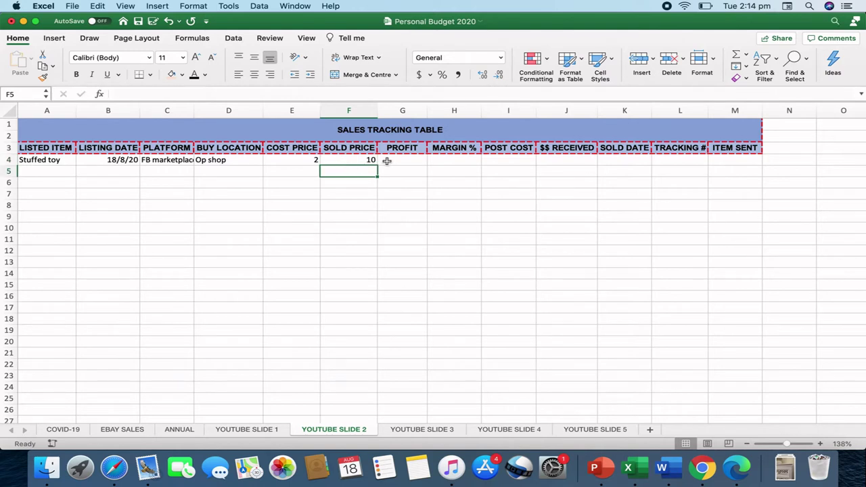
pyautogui.click(388, 161)
pyautogui.write('=F4-E4')
pyautogui.press('Return')
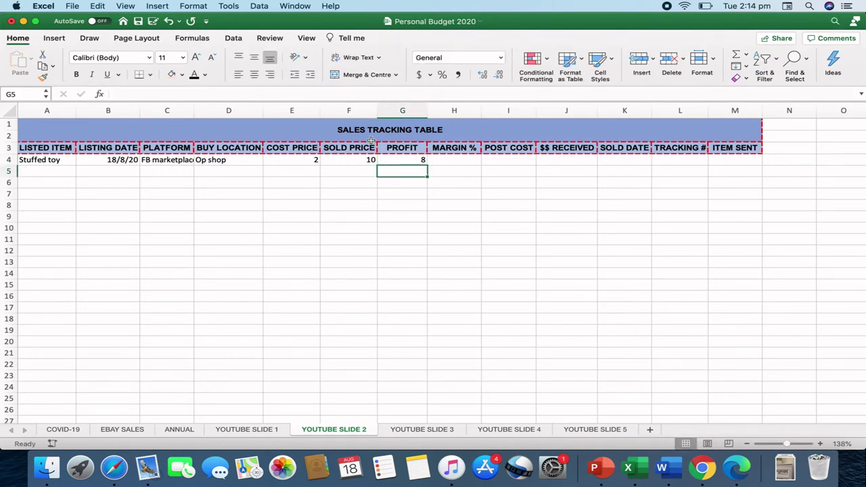
# Enter the margin formula =SUM(G4/F4) in H4.
pyautogui.click(457, 161)
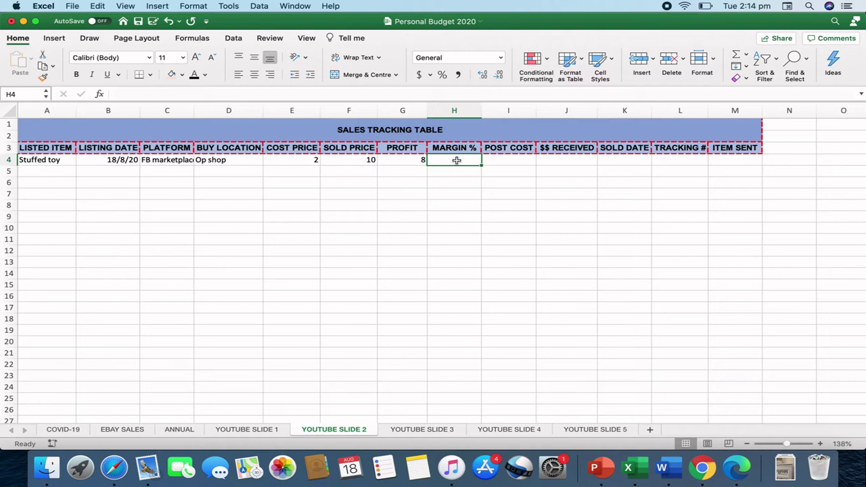
pyautogui.write('+SUM')
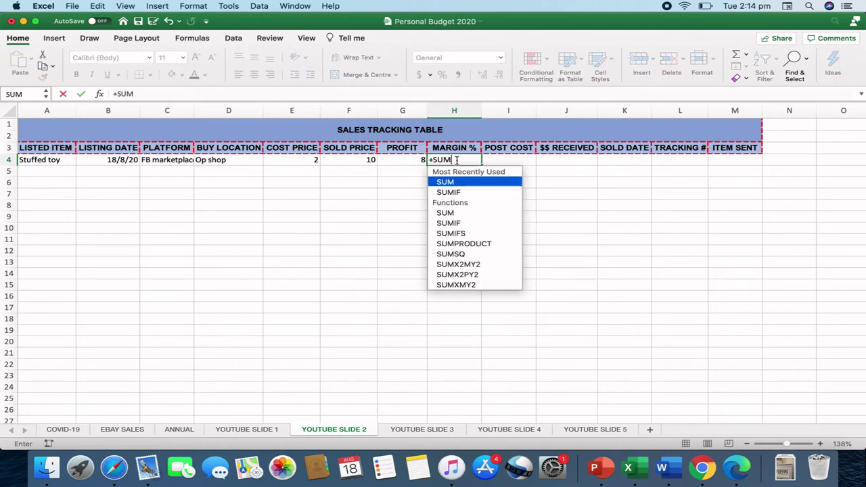
pyautogui.write('(')
pyautogui.press('BackSpace')
pyautogui.press('BackSpace')
pyautogui.press('BackSpace')
pyautogui.press('BackSpace')
pyautogui.press('BackSpace')
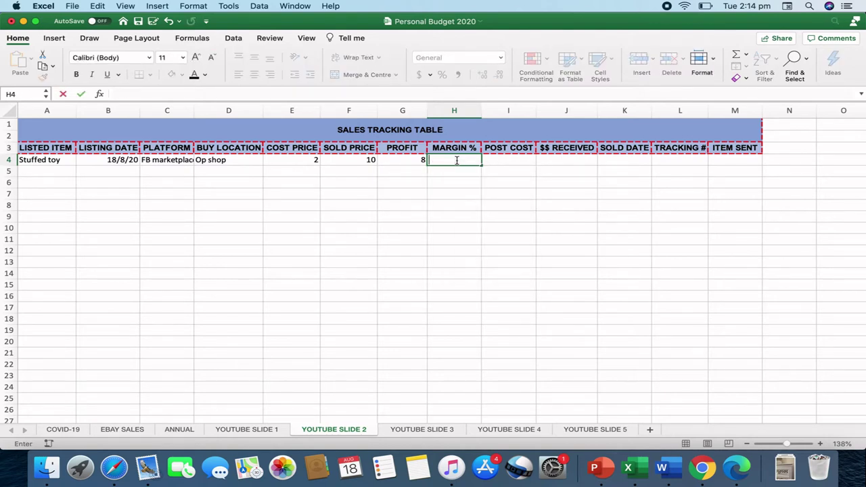
pyautogui.write('=SUM(')
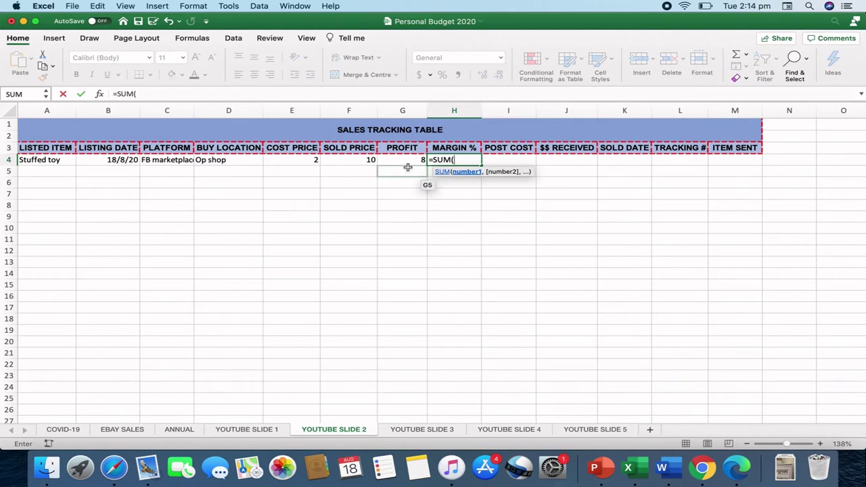
pyautogui.click(400, 161)
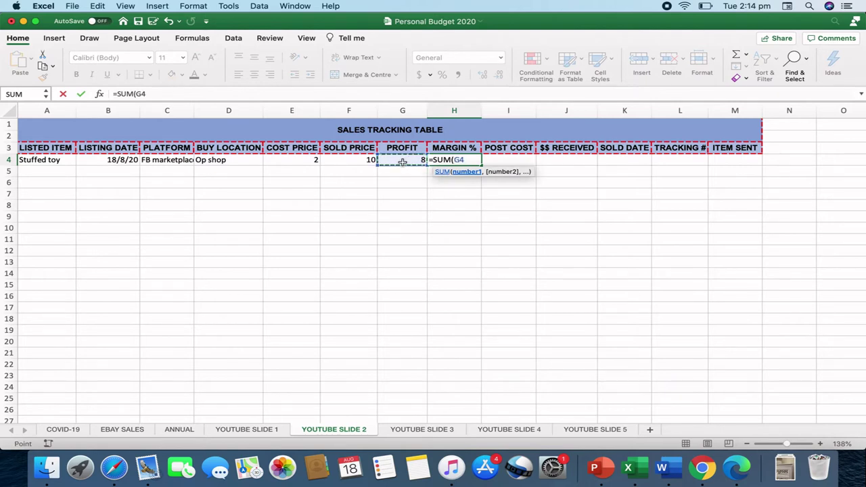
pyautogui.write('/')
pyautogui.click(369, 163)
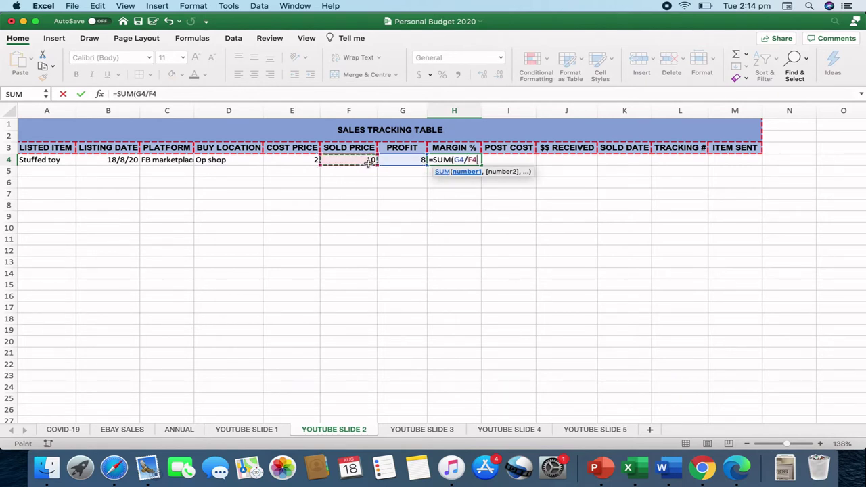
pyautogui.write(')')
pyautogui.press('Return')
# Format H4 as Percentage with 2 decimal places so it reads 80.00%.
pyautogui.click(477, 160)
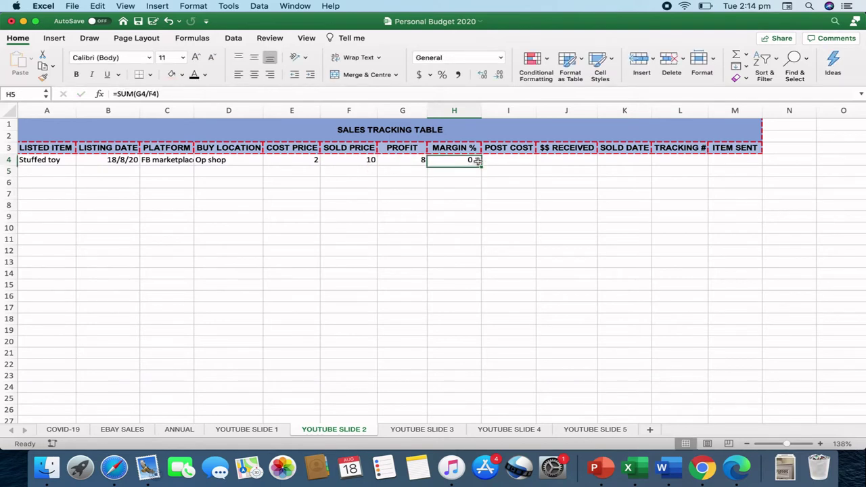
pyautogui.rightClick(477, 160)
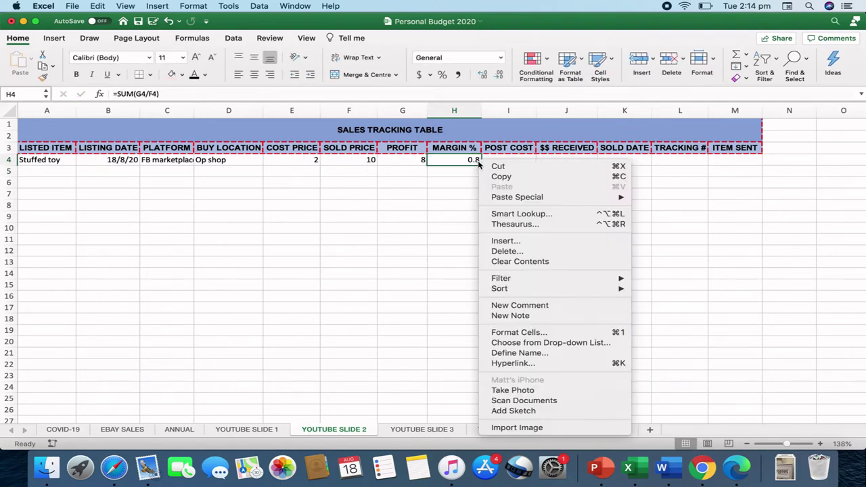
pyautogui.click(514, 333)
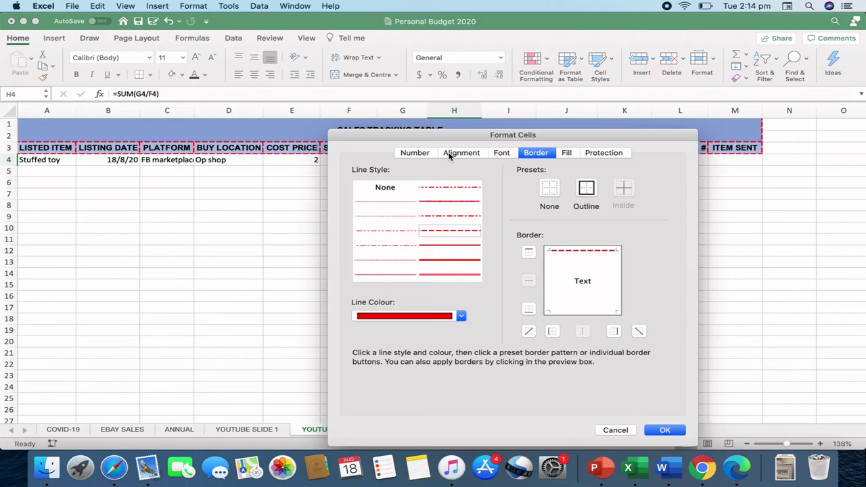
pyautogui.click(450, 157)
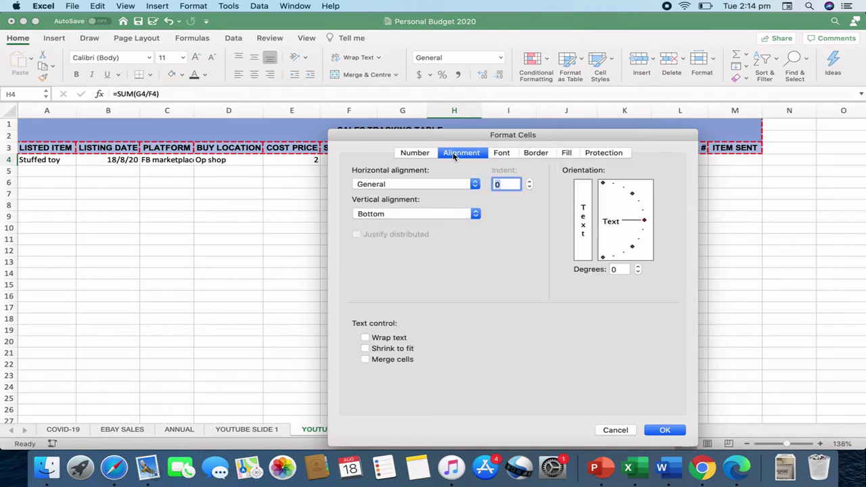
pyautogui.click(415, 153)
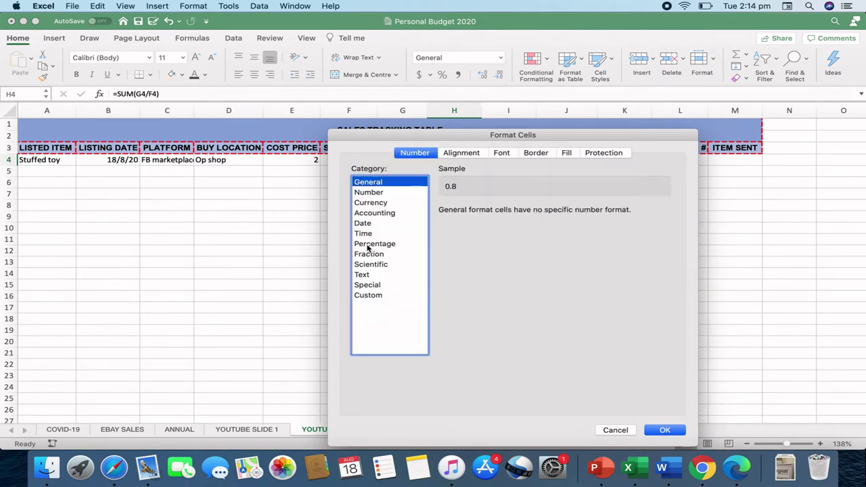
pyautogui.click(369, 246)
pyautogui.click(668, 431)
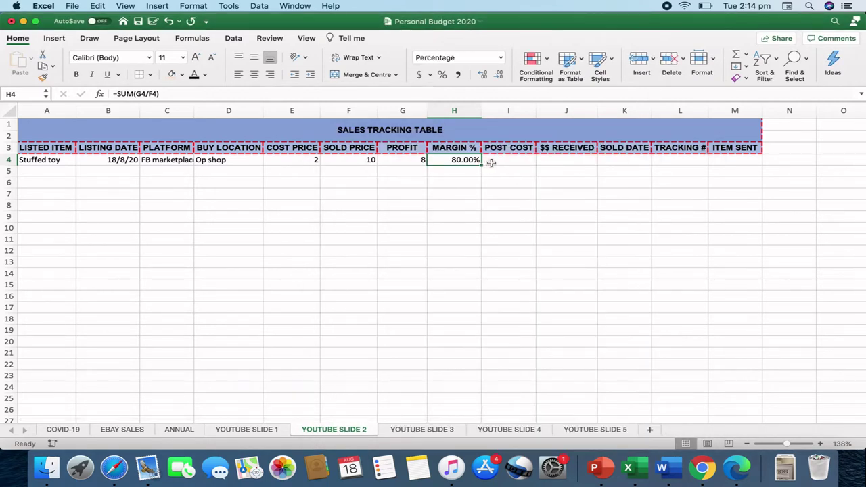
pyautogui.click(510, 163)
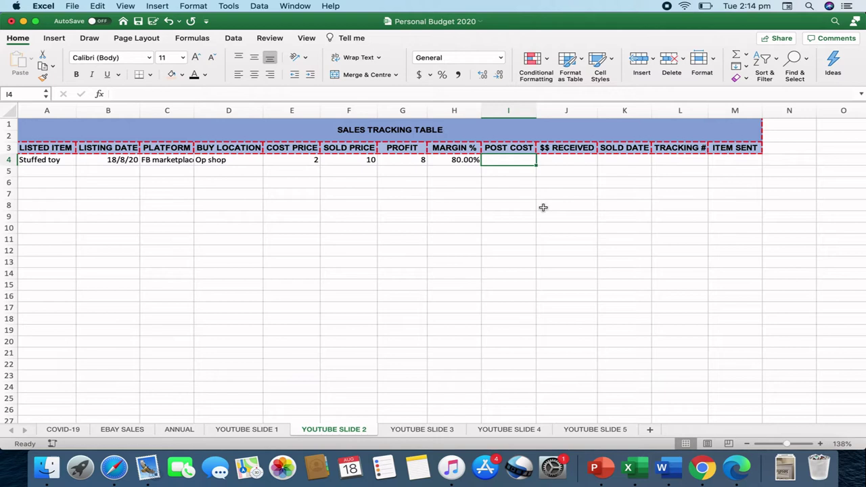
# Enter post cost N/A, money received Yes and sold date 18/8/20 in I4:K4.
pyautogui.write('N/A')
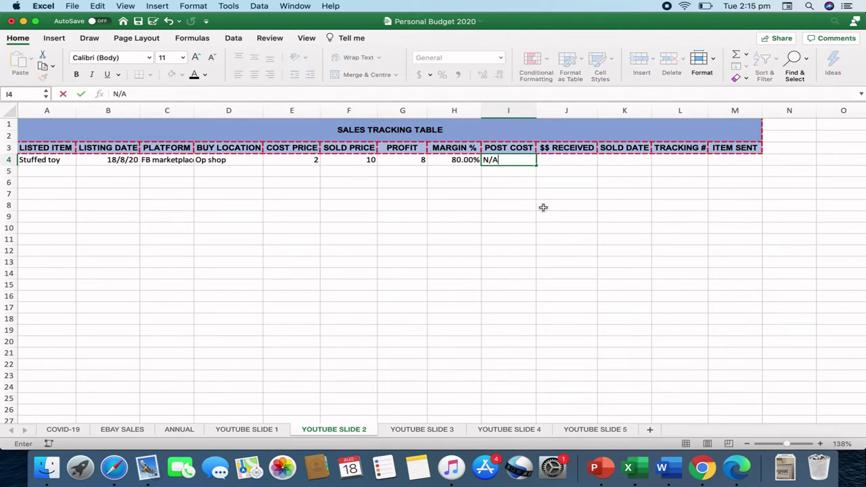
pyautogui.press('Return')
pyautogui.click(560, 158)
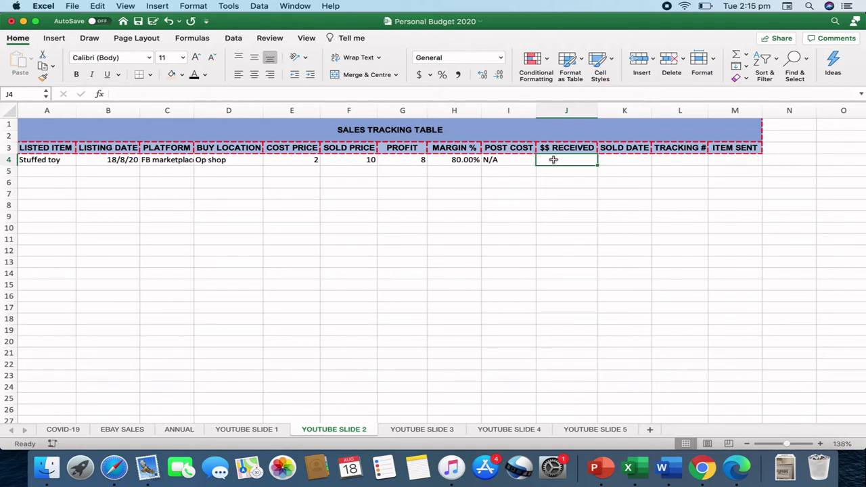
pyautogui.write('Yes')
pyautogui.press('Return')
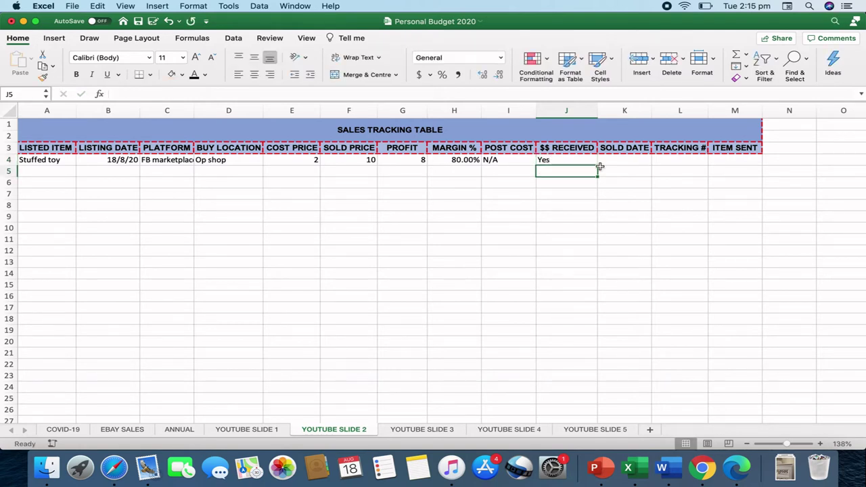
pyautogui.click(620, 159)
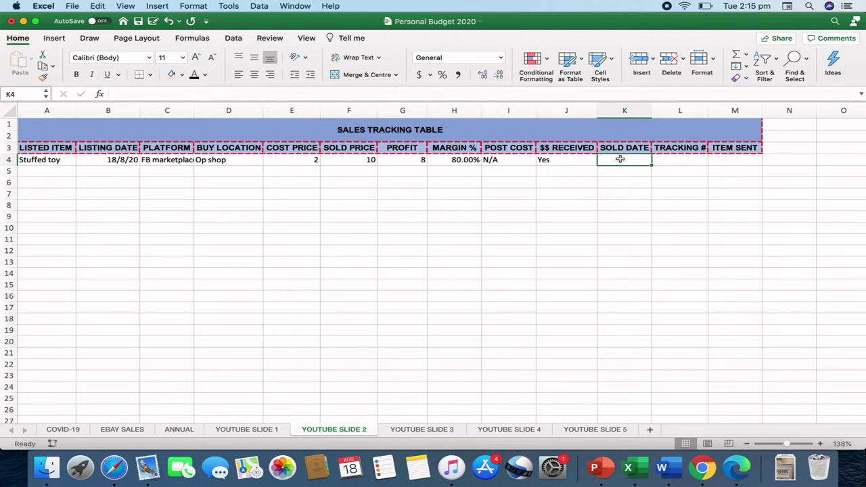
pyautogui.write('18/')
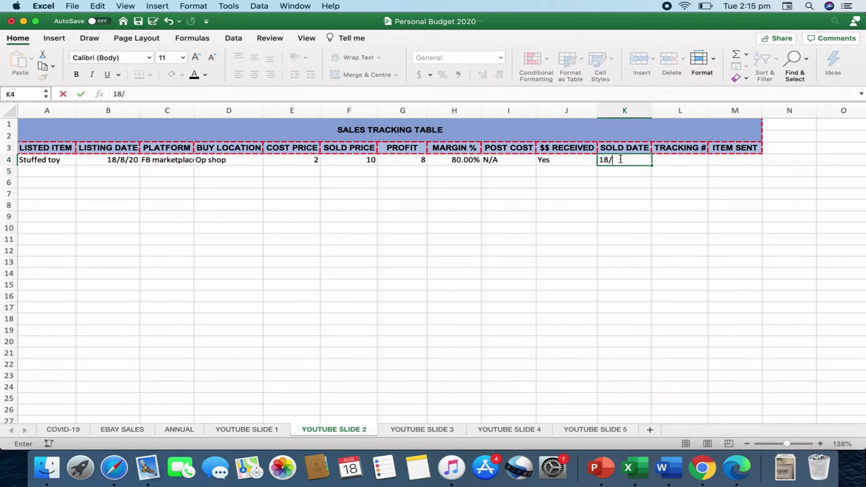
pyautogui.write('8/20')
pyautogui.press('Return')
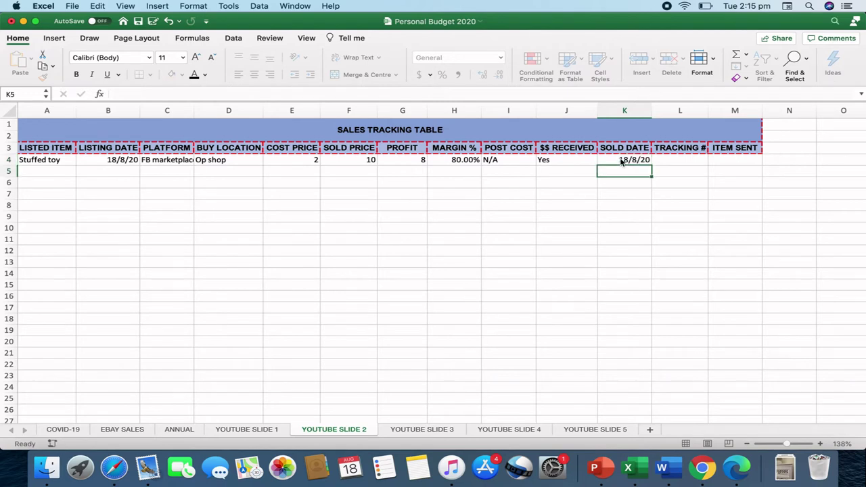
# Enter tracking number N/A in L4 and item sent Yes in M4.
pyautogui.click(701, 163)
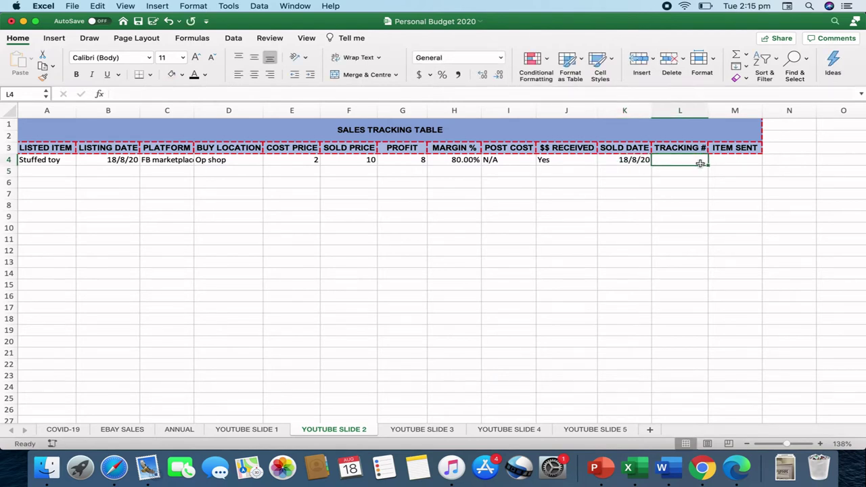
pyautogui.write('N/')
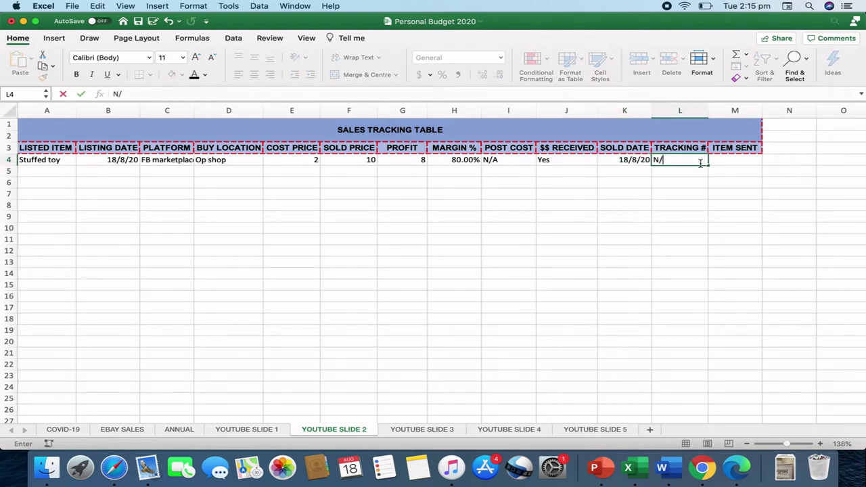
pyautogui.write('A')
pyautogui.press('Return')
pyautogui.click(708, 196)
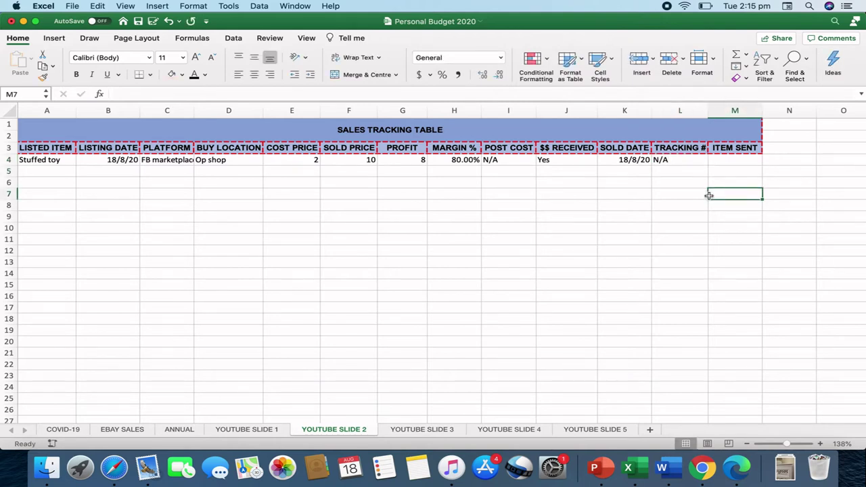
pyautogui.click(726, 160)
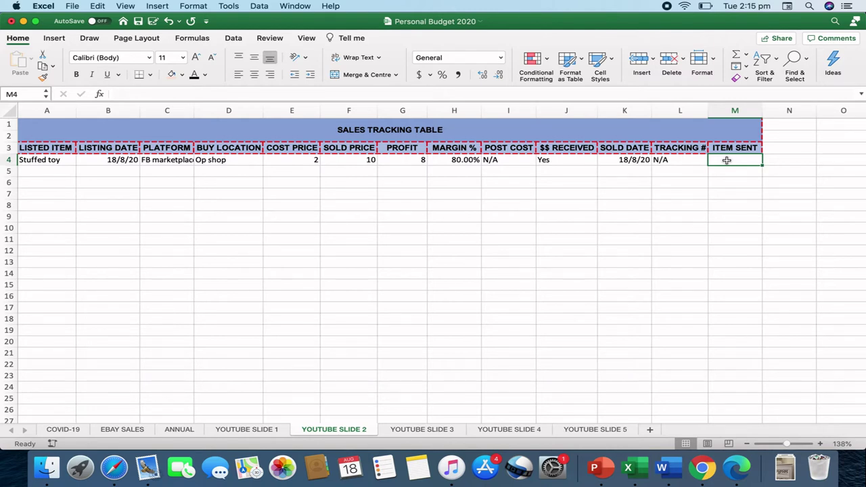
pyautogui.write('Yes')
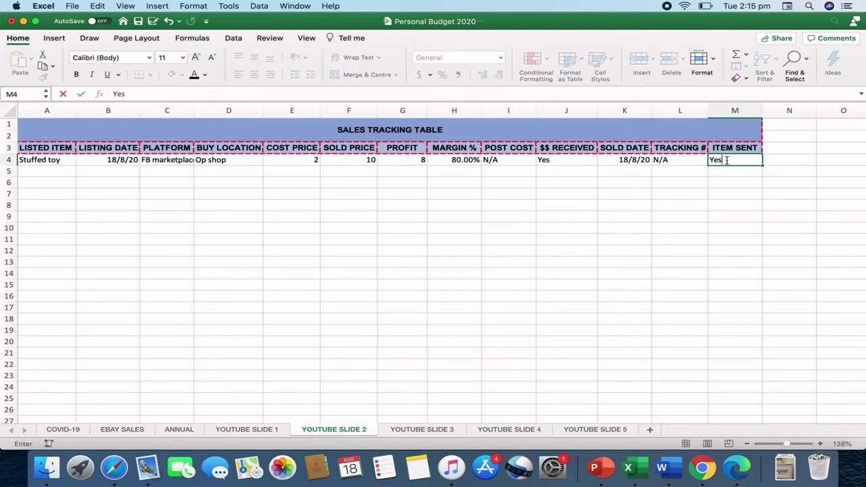
pyautogui.press('Return')
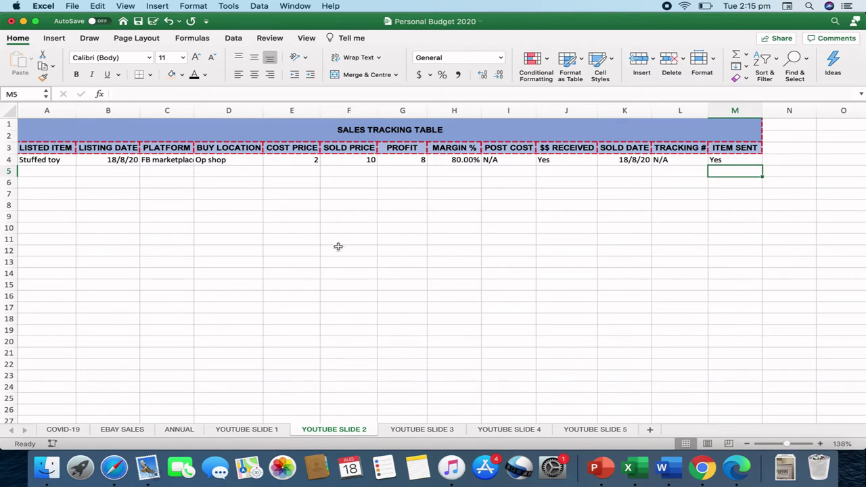
# Switch to YOUTUBE SLIDE 3 and review the June items, selecting E5:E7 to check the cost total.
pyautogui.click(391, 431)
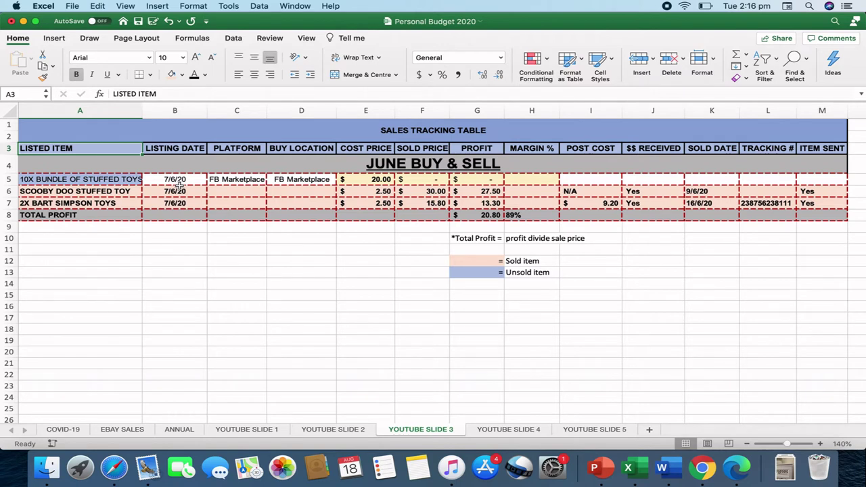
pyautogui.click(163, 279)
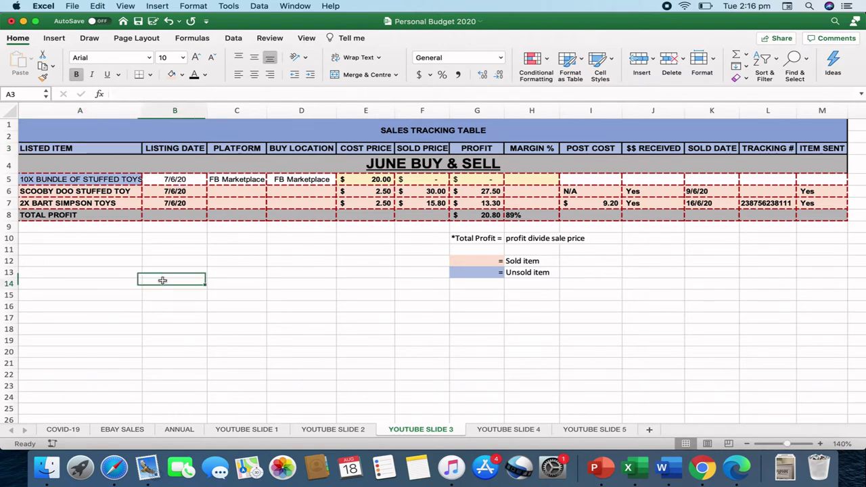
pyautogui.click(110, 180)
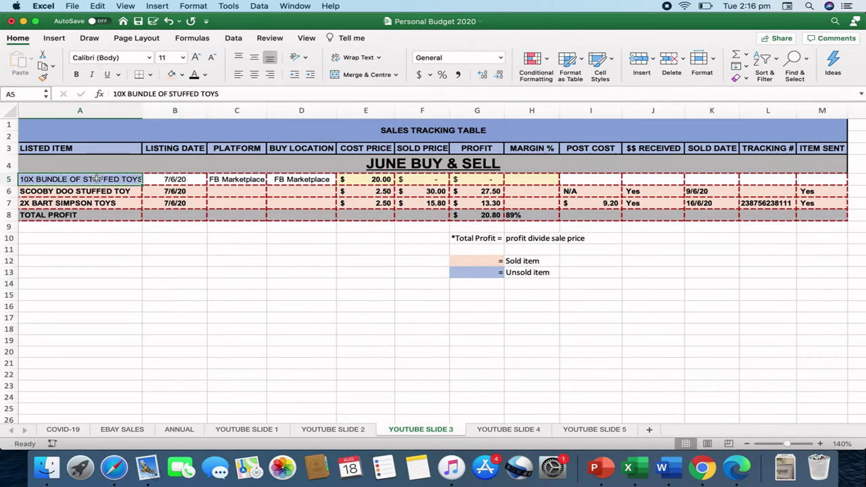
pyautogui.click(97, 193)
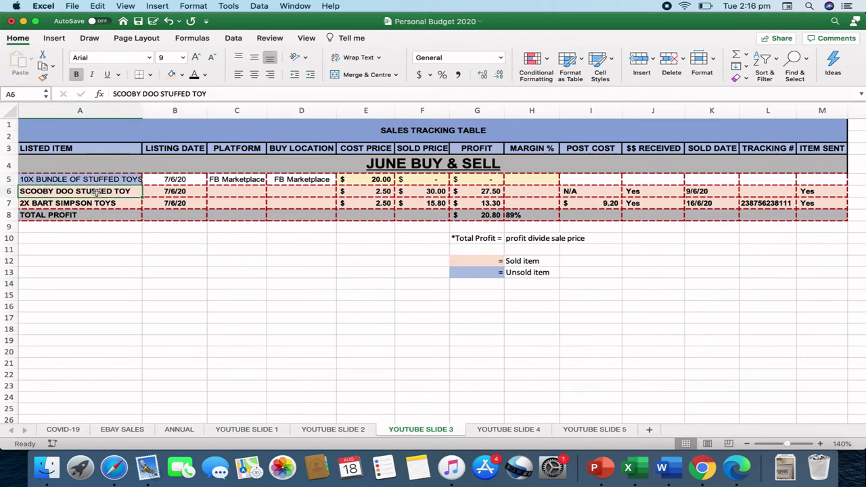
pyautogui.click(88, 204)
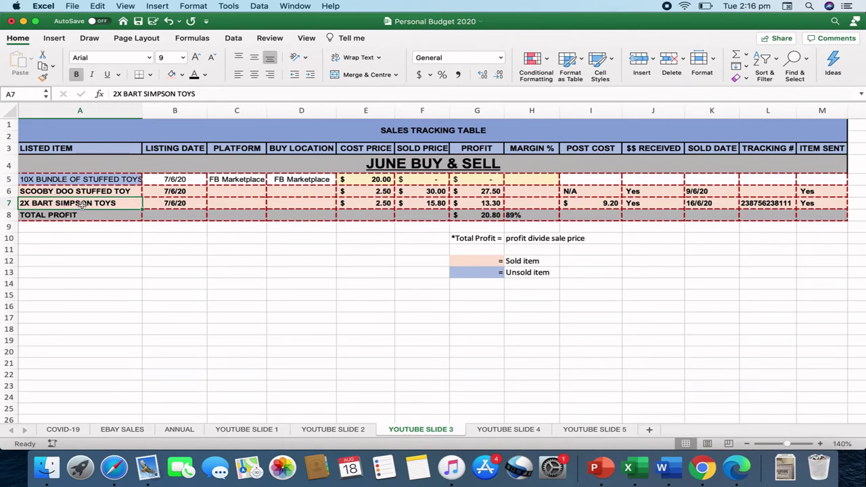
pyautogui.click(382, 179)
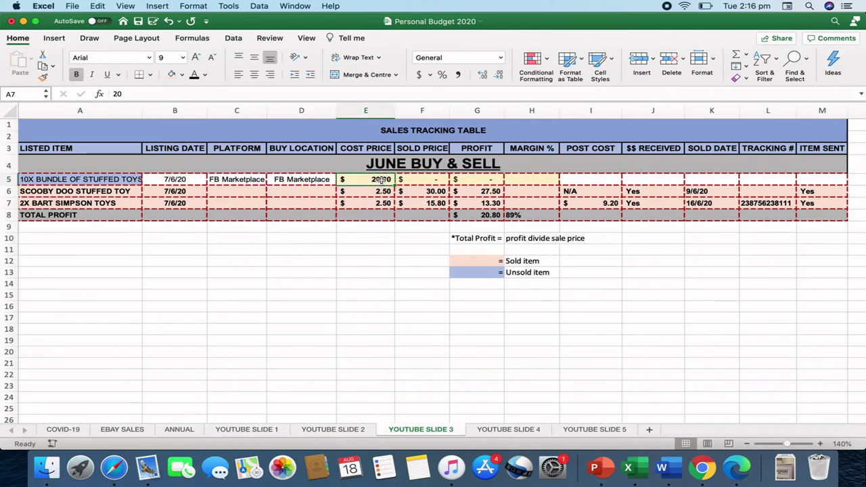
pyautogui.moveTo(381, 179); pyautogui.dragTo(381, 203)
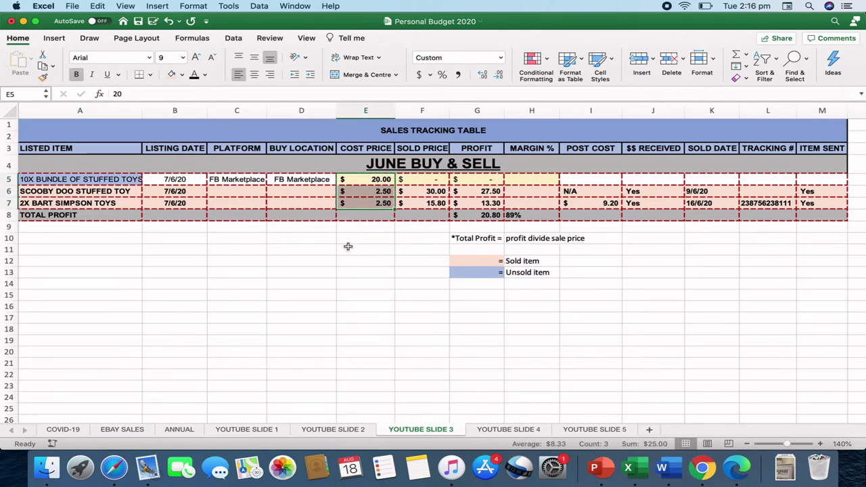
pyautogui.click(232, 178)
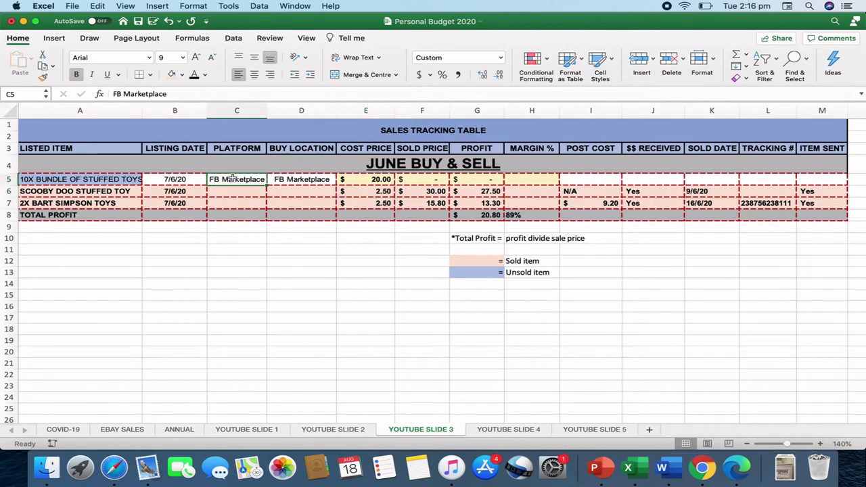
pyautogui.click(278, 180)
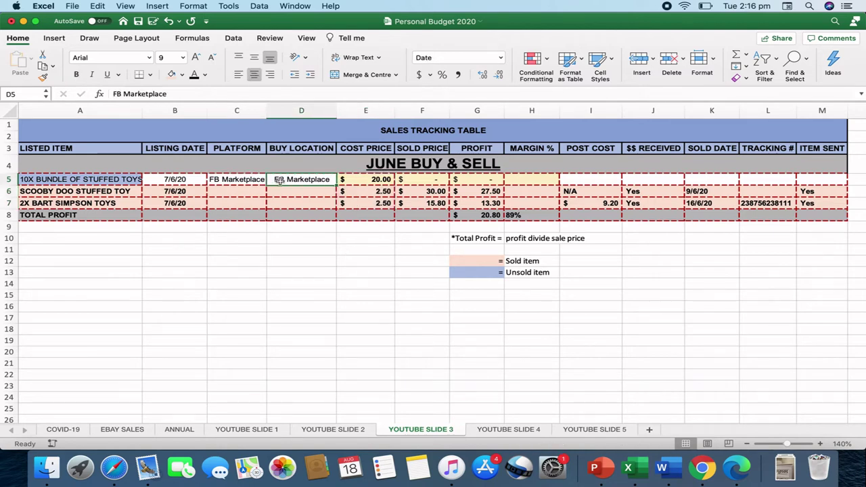
# Review the Scooby Doo row: sold 30.00, profit 27.50, post cost N/A, received Yes, sold 9/6/20.
pyautogui.click(424, 192)
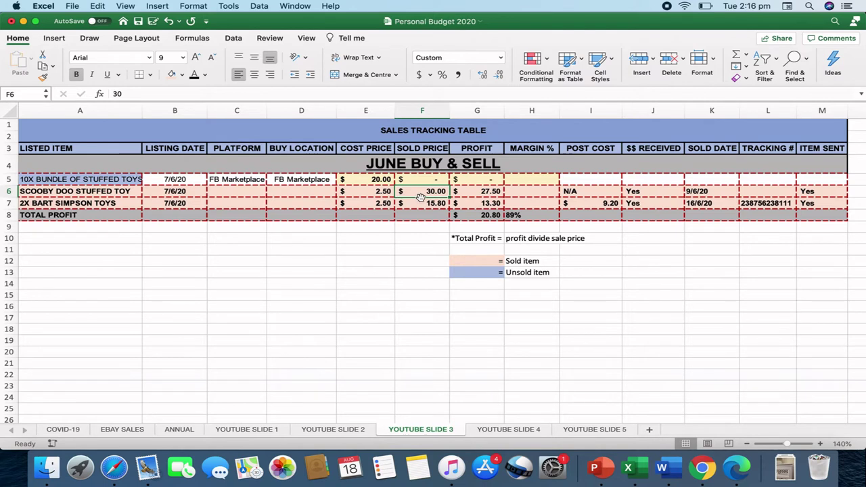
pyautogui.click(480, 193)
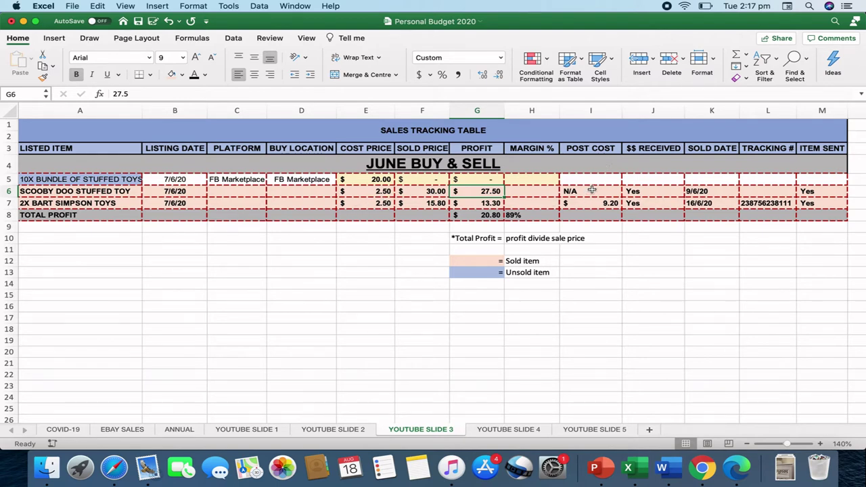
pyautogui.click(591, 190)
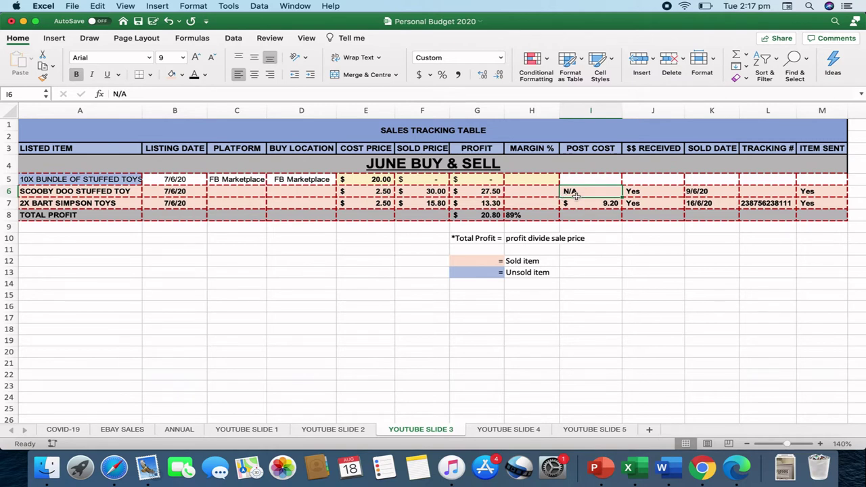
pyautogui.click(640, 193)
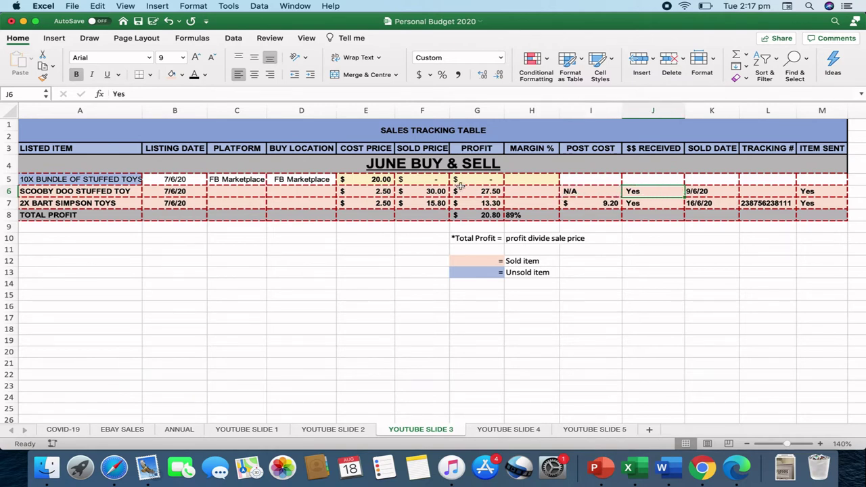
pyautogui.click(421, 195)
pyautogui.click(707, 194)
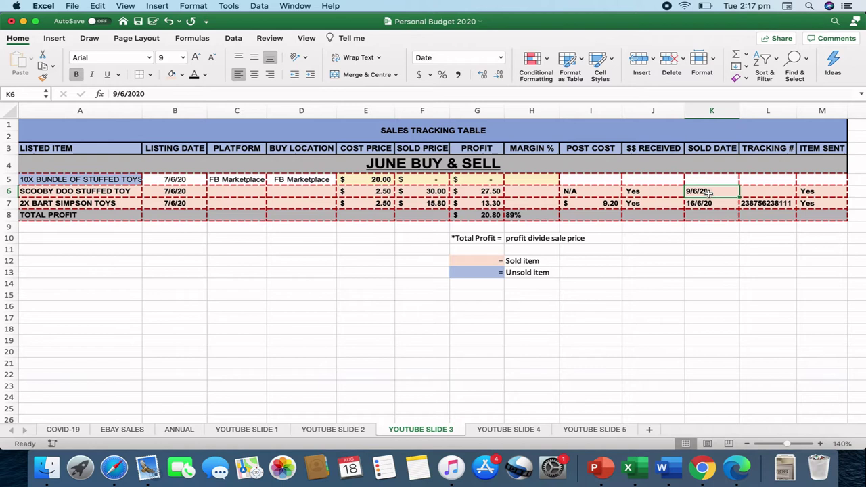
pyautogui.click(175, 192)
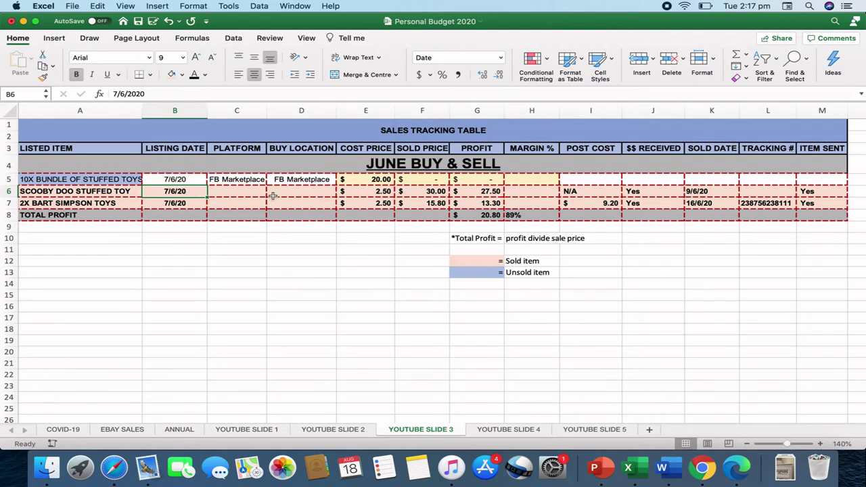
# Enter N/A as the Scooby Doo toy's tracking number in L6.
pyautogui.click(775, 192)
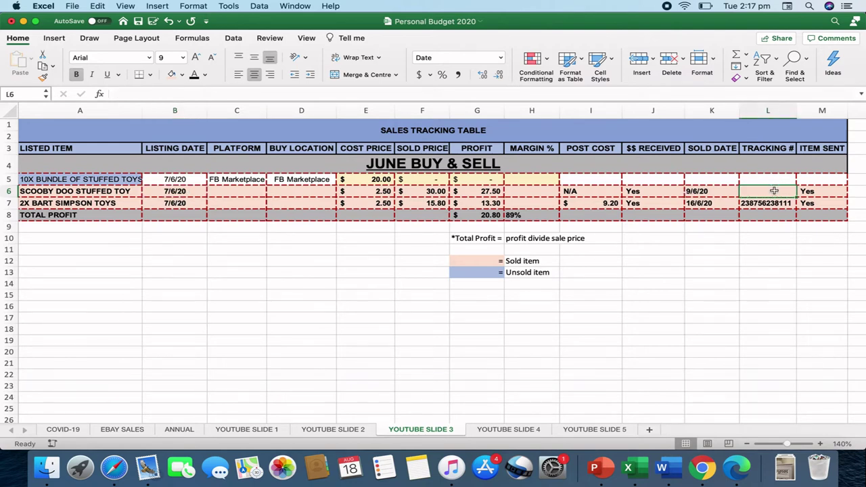
pyautogui.write('M]\\N/A')
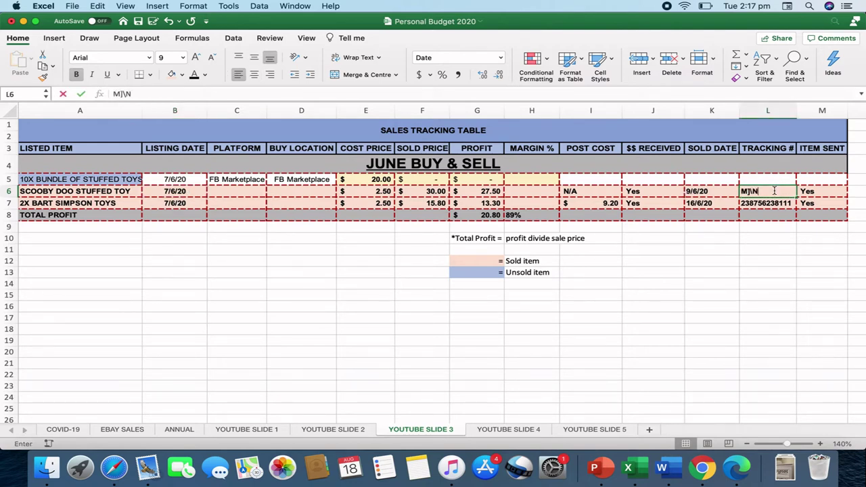
pyautogui.click(774, 272)
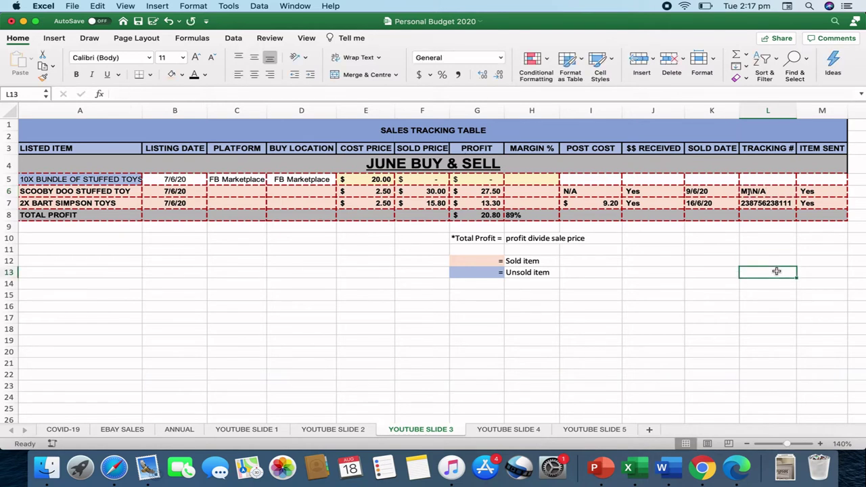
pyautogui.click(781, 193)
pyautogui.write('N/A')
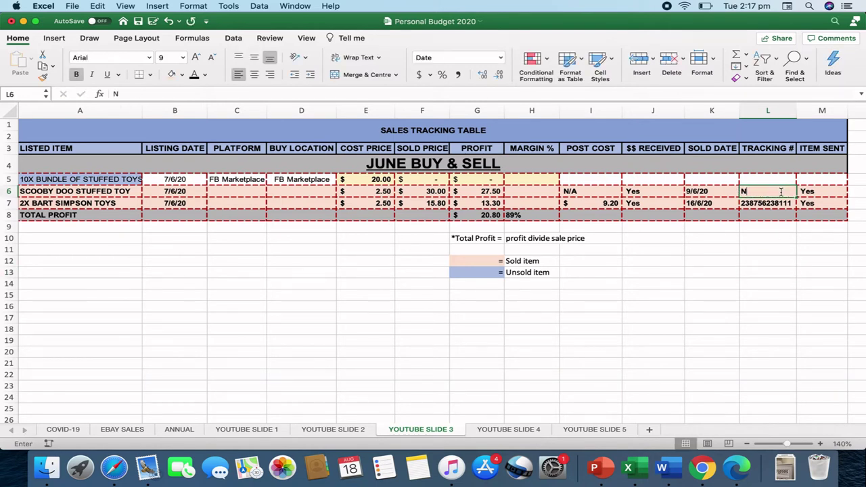
pyautogui.press('Return')
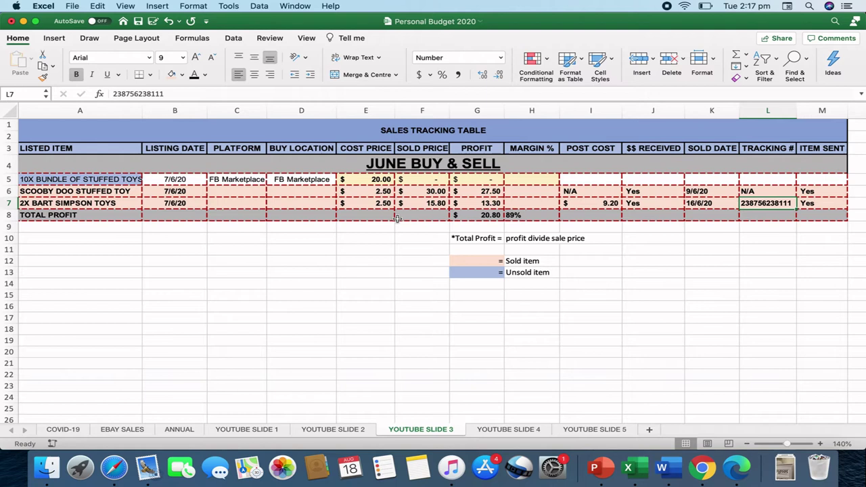
pyautogui.click(136, 205)
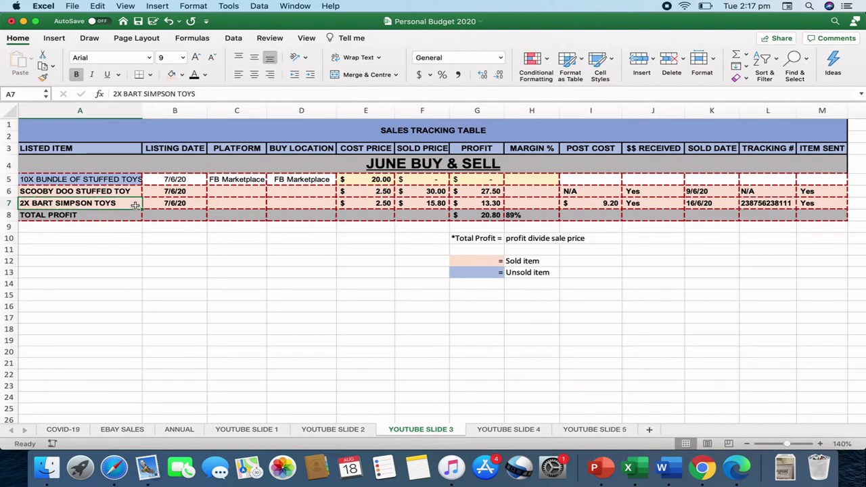
pyautogui.click(382, 206)
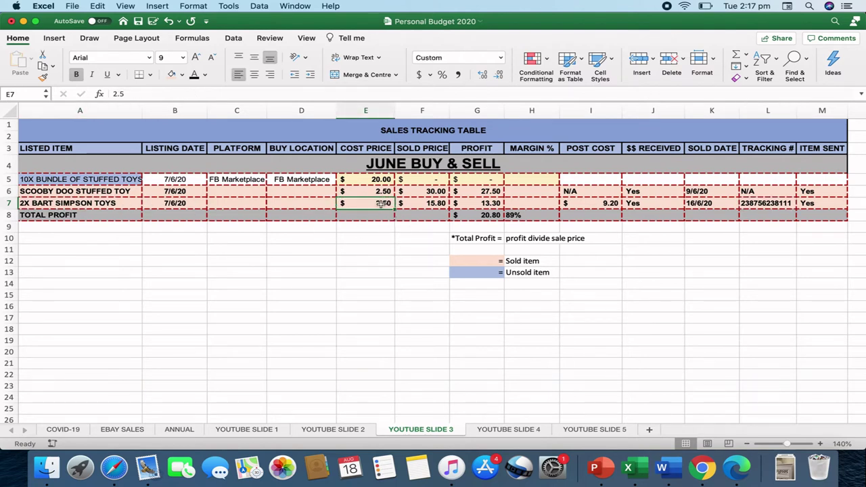
pyautogui.click(421, 203)
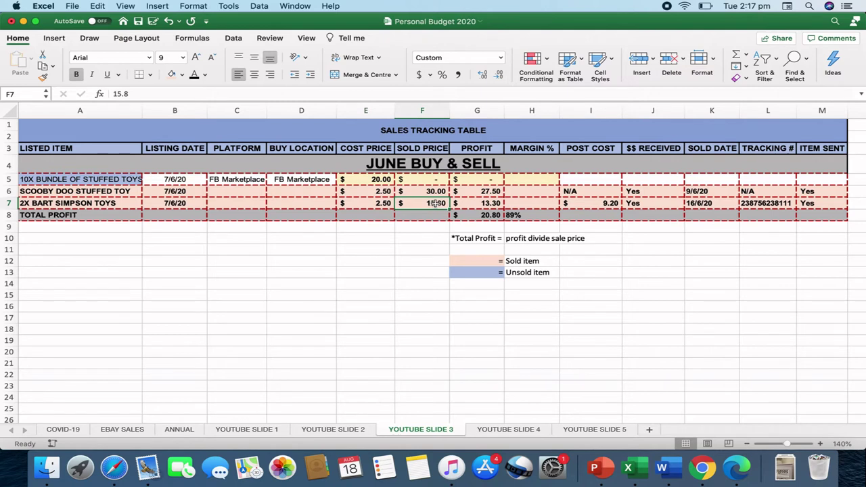
pyautogui.click(489, 204)
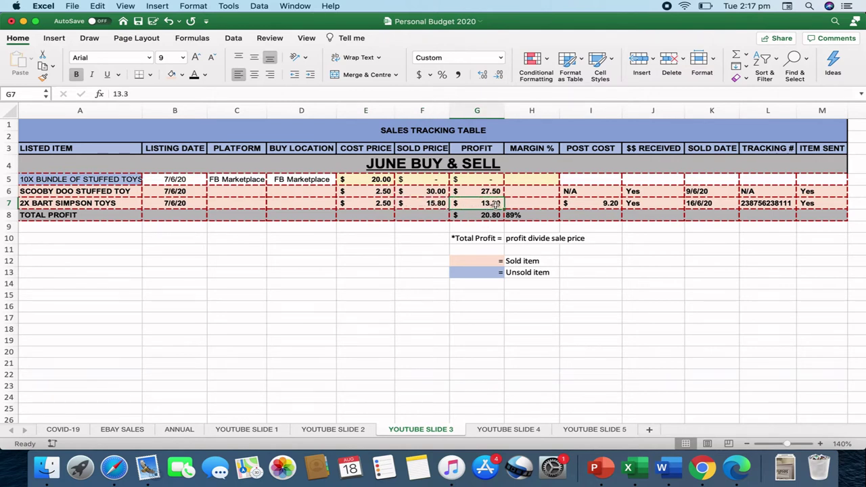
pyautogui.click(583, 209)
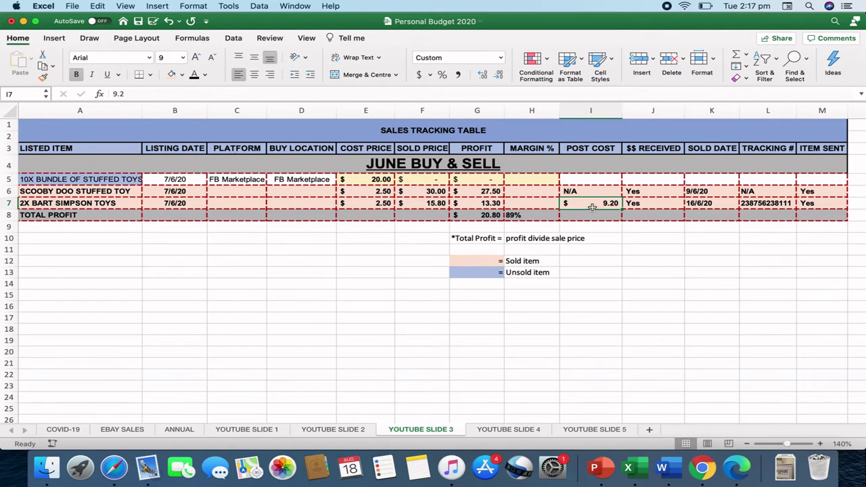
pyautogui.click(698, 210)
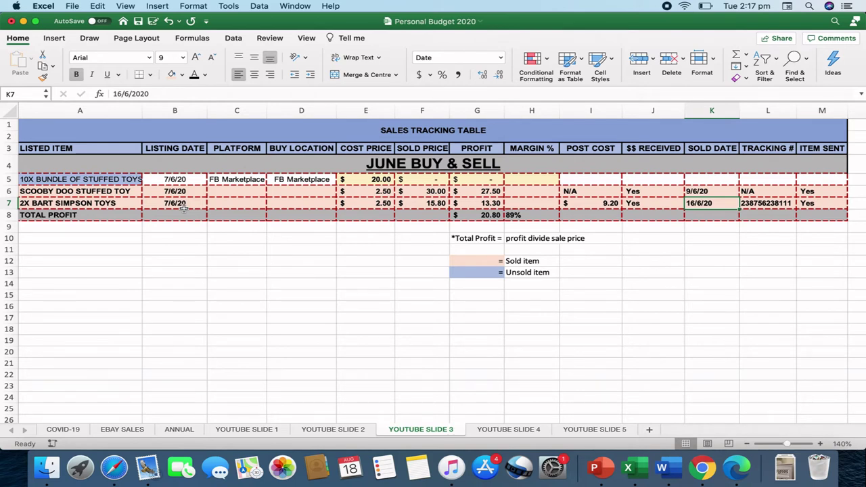
pyautogui.click(761, 204)
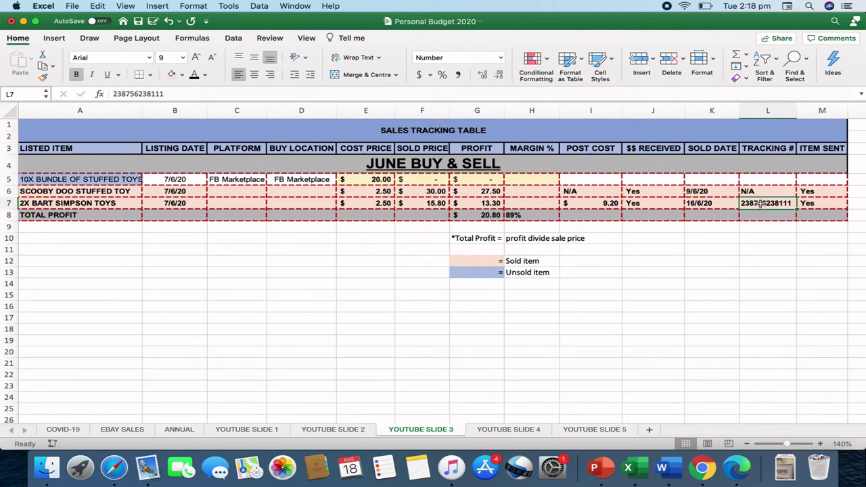
pyautogui.click(833, 206)
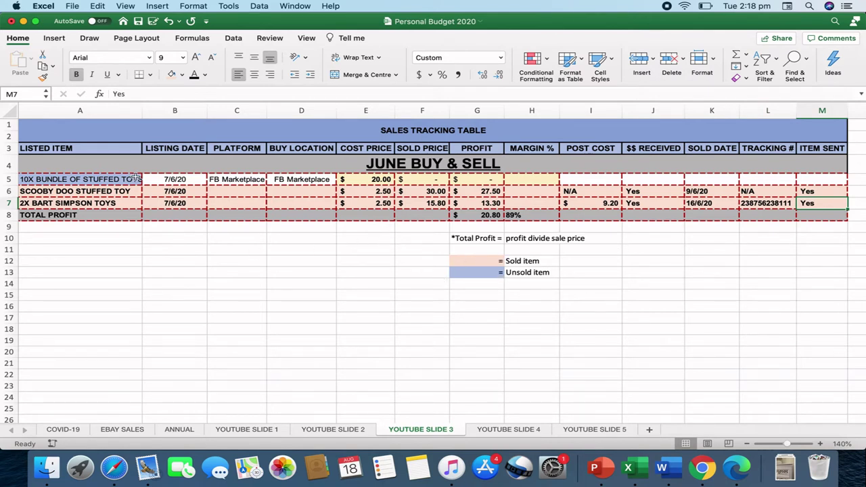
pyautogui.click(480, 262)
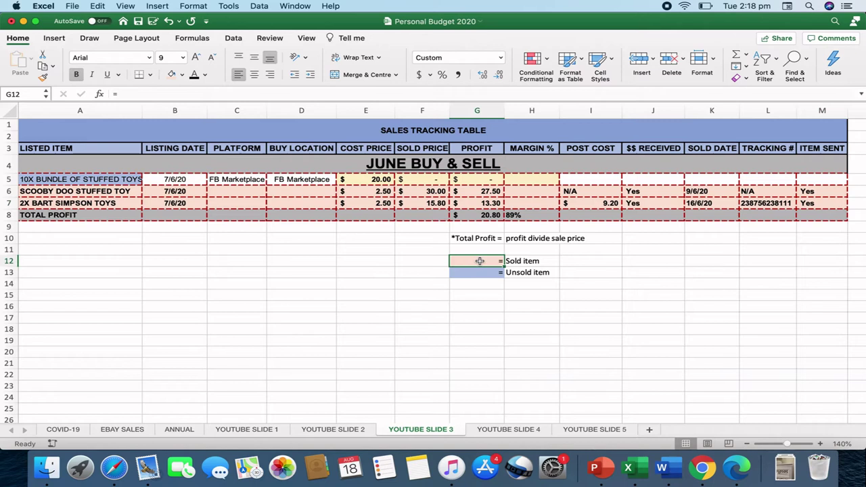
pyautogui.click(227, 193)
pyautogui.moveTo(116, 190); pyautogui.dragTo(469, 206)
pyautogui.click(122, 169)
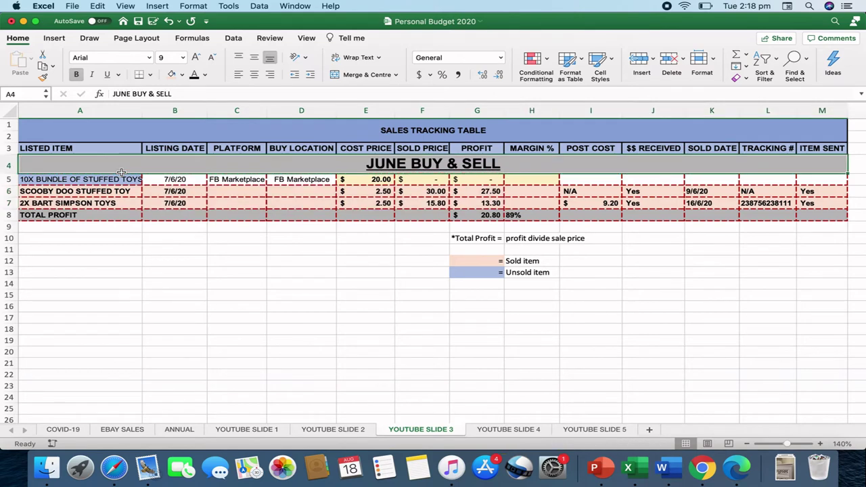
pyautogui.moveTo(116, 179); pyautogui.dragTo(667, 183)
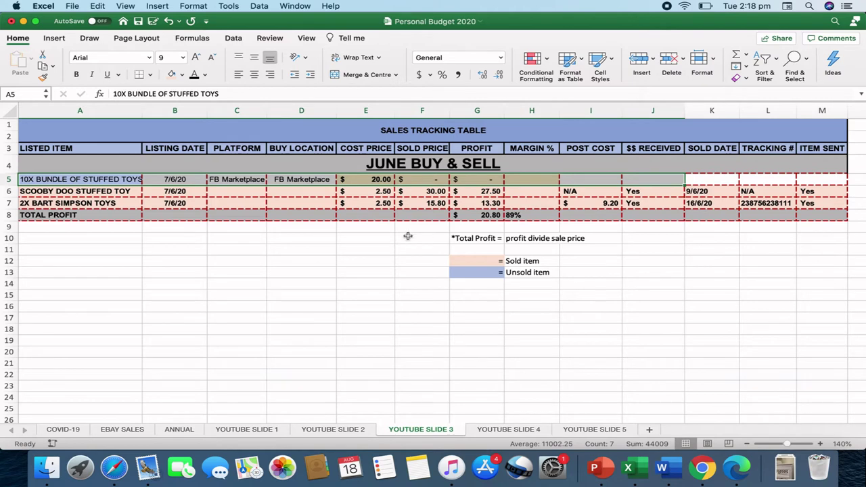
pyautogui.click(346, 290)
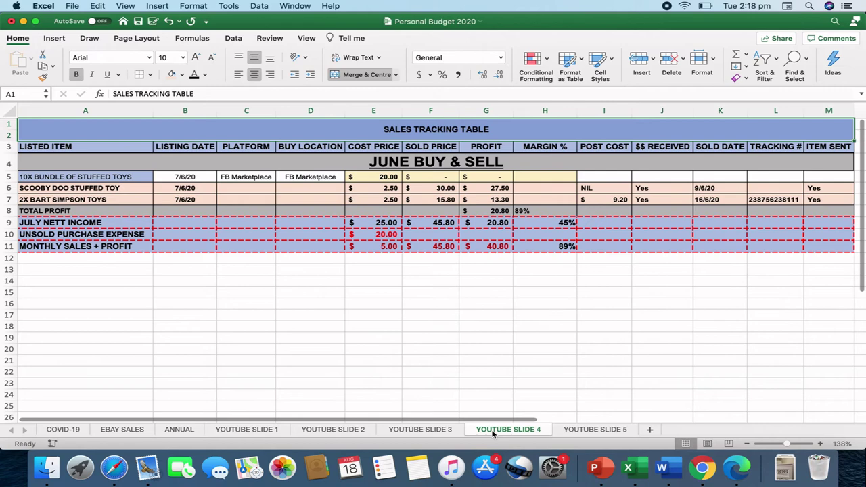
# Review the JULY NETT INCOME formulas in E9:H9: cost 25.00, sold 45.80, profit 20.80, 45% margin.
pyautogui.click(115, 223)
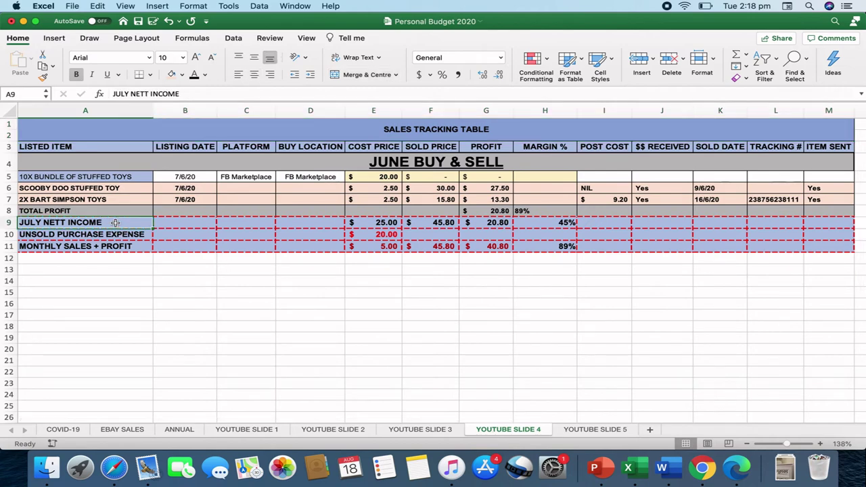
pyautogui.moveTo(116, 224); pyautogui.dragTo(804, 249)
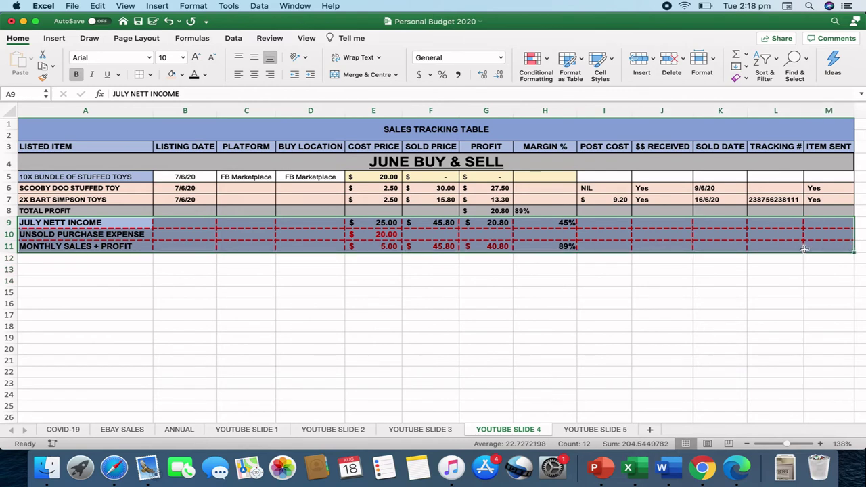
pyautogui.click(667, 328)
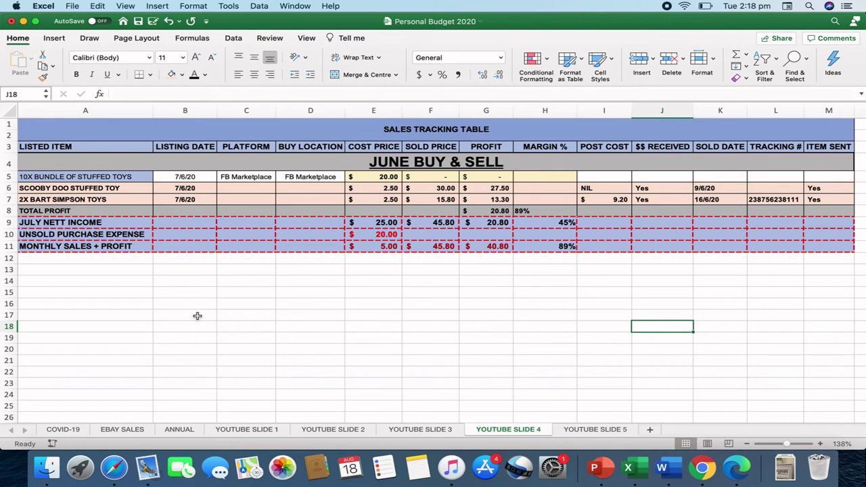
pyautogui.click(389, 225)
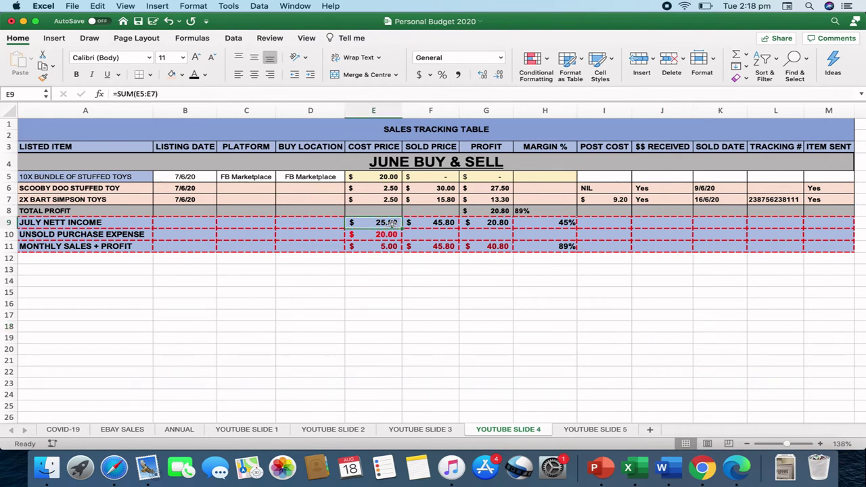
pyautogui.moveTo(396, 178); pyautogui.dragTo(397, 198)
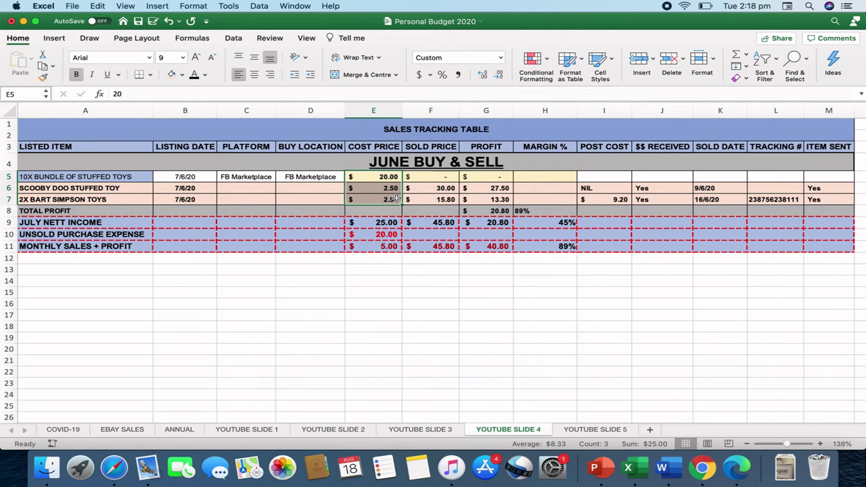
pyautogui.click(430, 225)
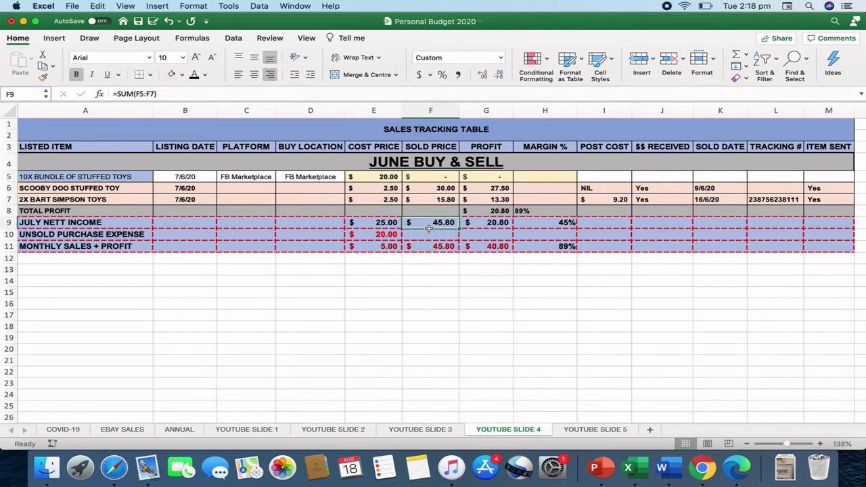
pyautogui.moveTo(440, 168); pyautogui.dragTo(462, 199)
pyautogui.click(479, 221)
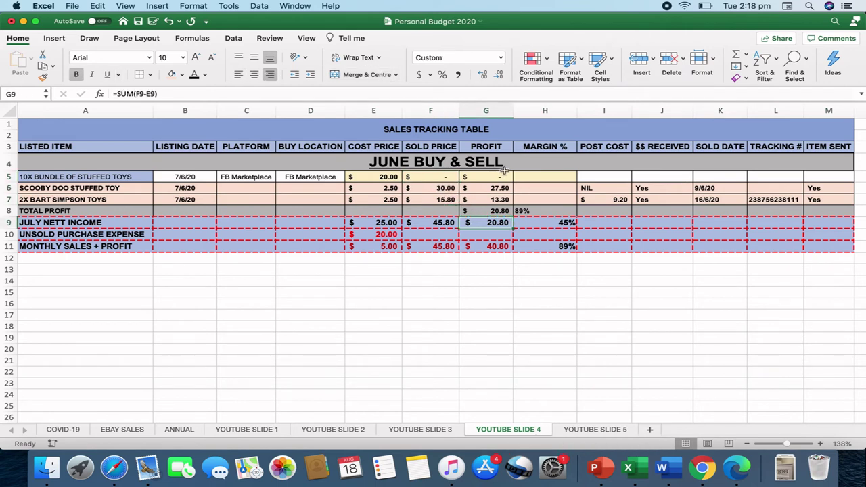
pyautogui.moveTo(500, 176); pyautogui.dragTo(455, 201)
pyautogui.click(498, 211)
pyautogui.click(541, 222)
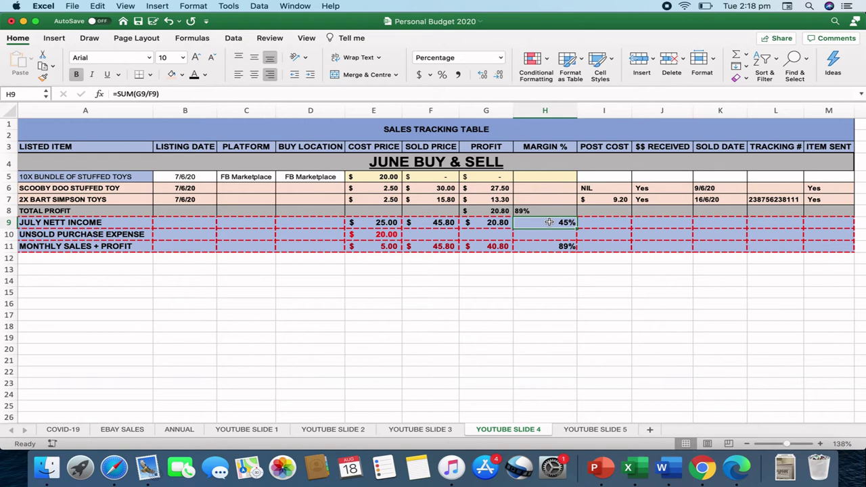
pyautogui.click(102, 273)
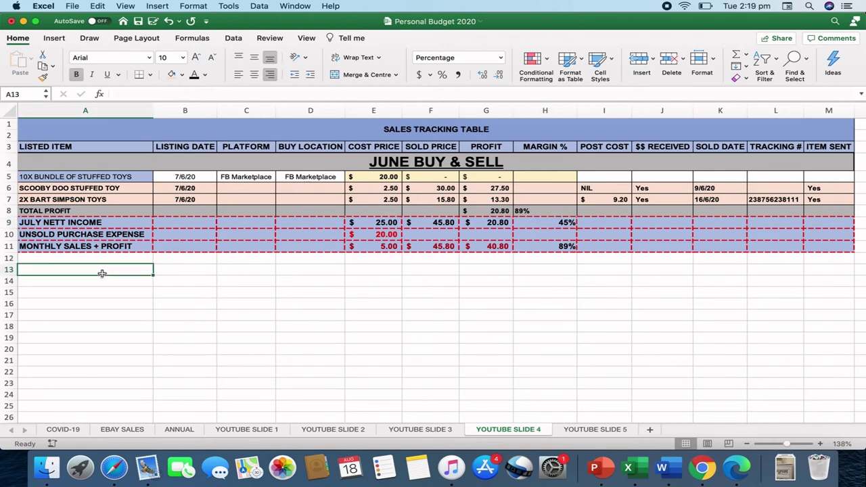
pyautogui.click(108, 222)
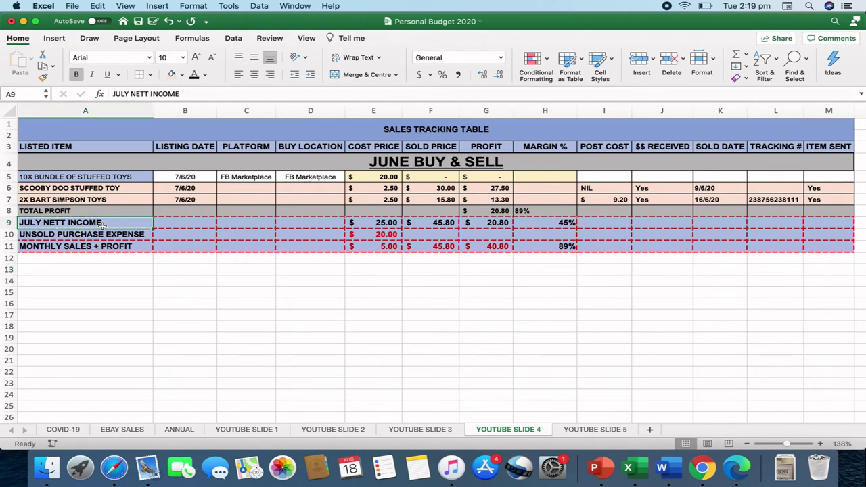
pyautogui.click(94, 235)
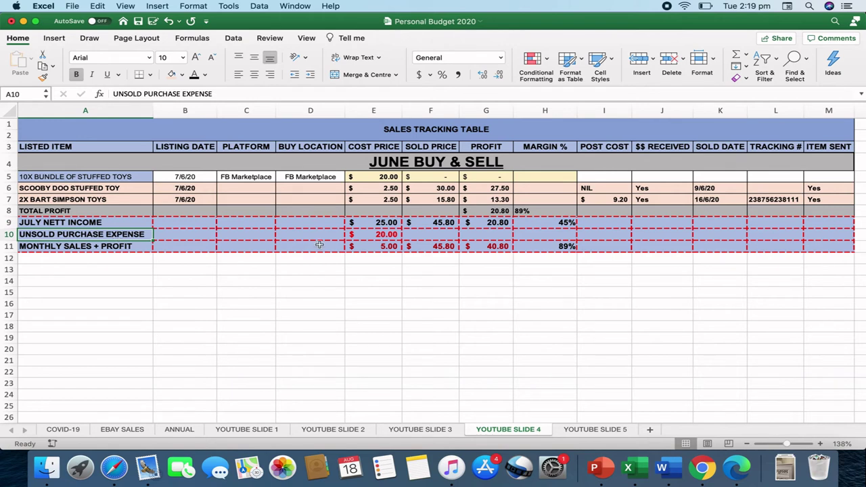
pyautogui.click(388, 233)
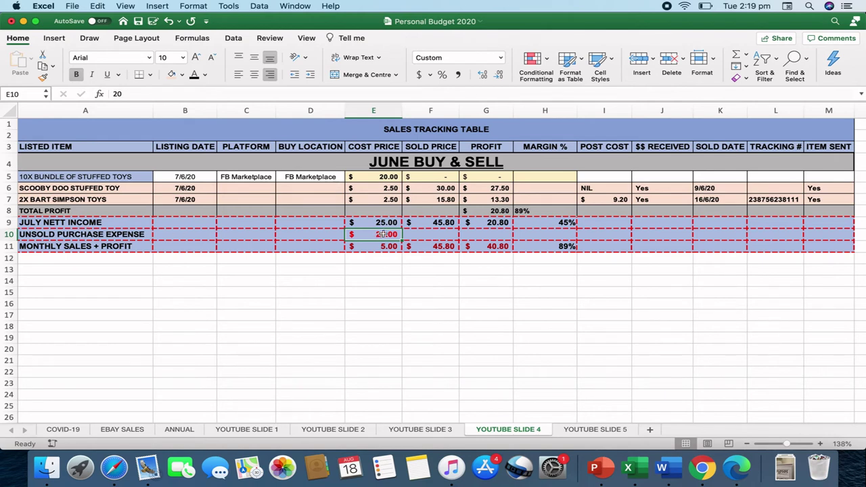
pyautogui.click(387, 176)
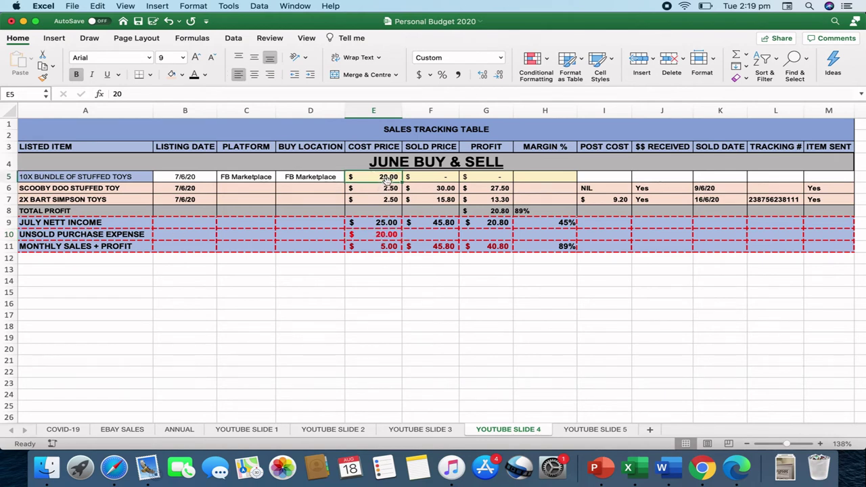
pyautogui.click(50, 176)
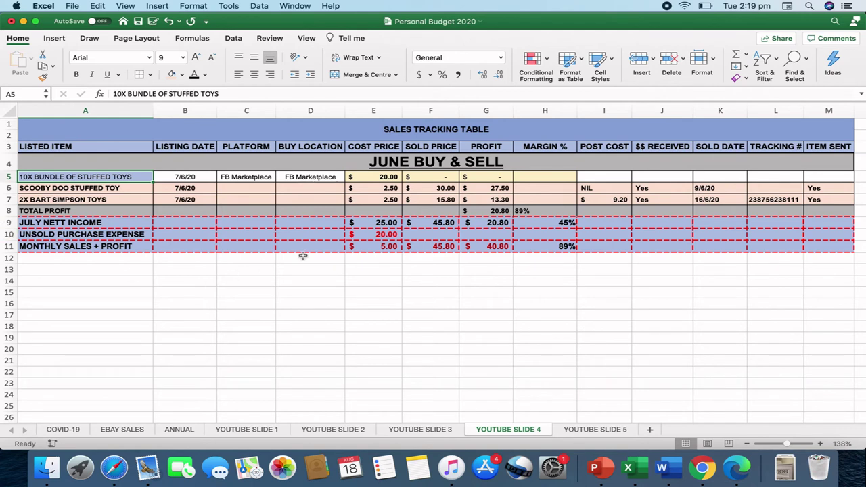
pyautogui.click(371, 247)
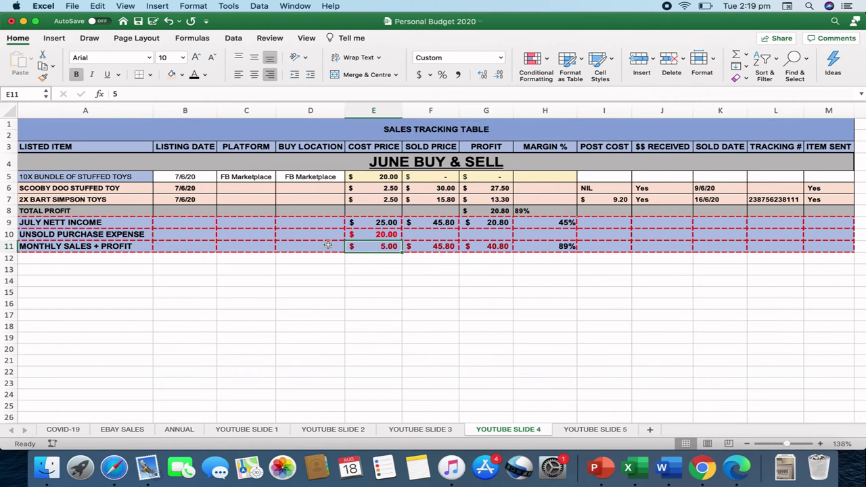
pyautogui.click(386, 190)
pyautogui.moveTo(386, 190); pyautogui.dragTo(386, 199)
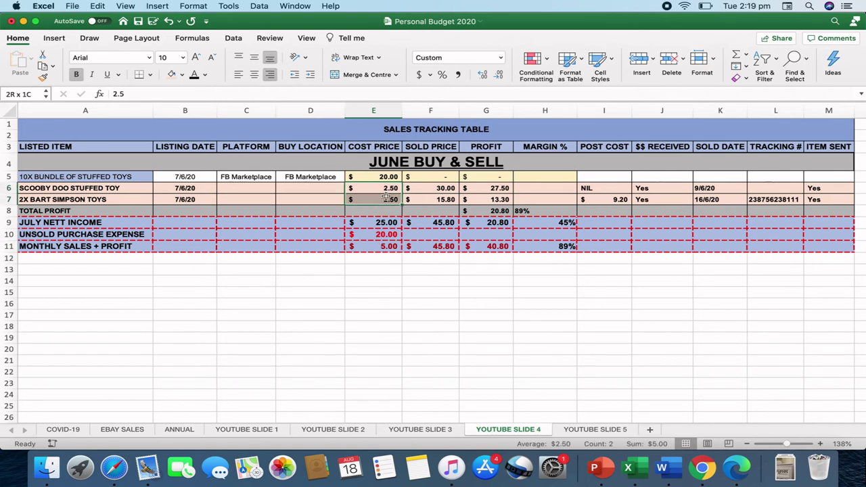
pyautogui.click(391, 249)
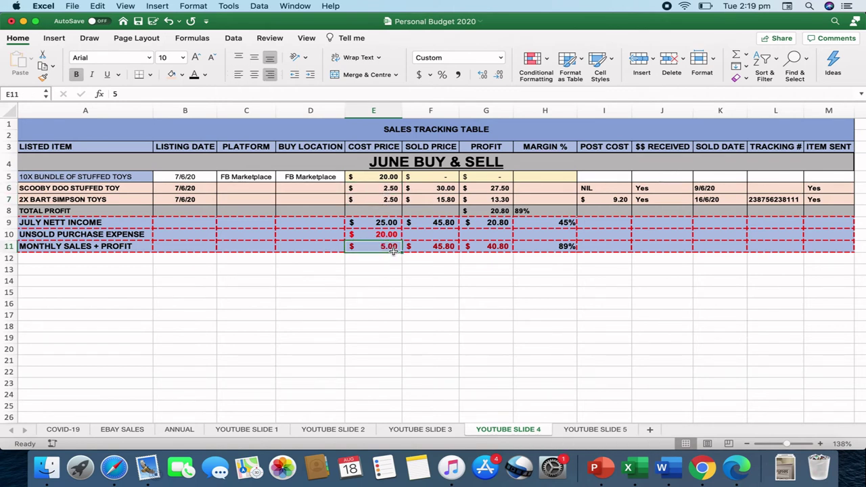
pyautogui.click(451, 249)
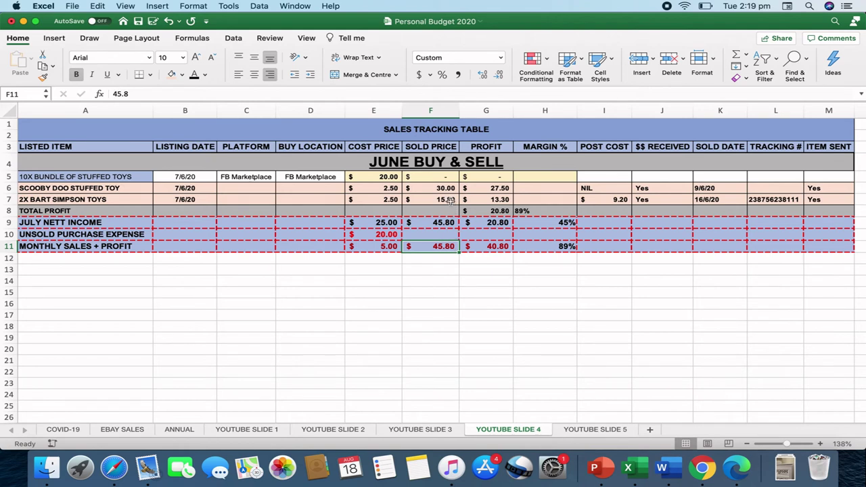
pyautogui.moveTo(451, 190); pyautogui.dragTo(450, 199)
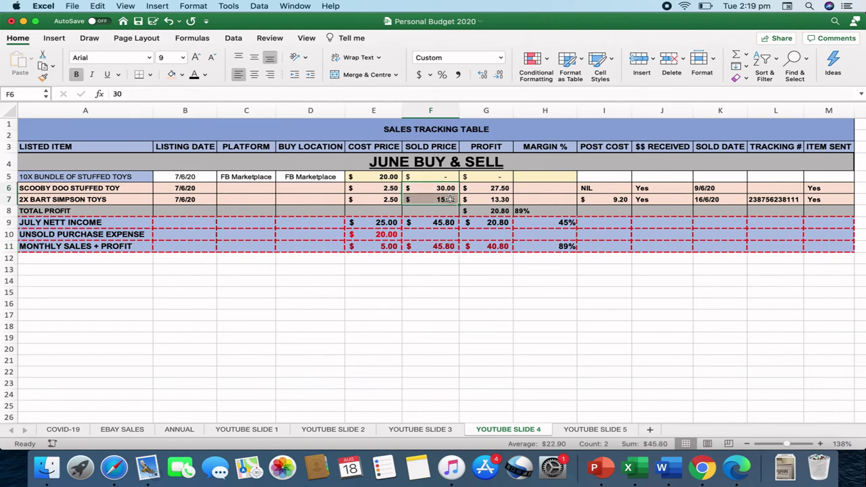
pyautogui.click(486, 247)
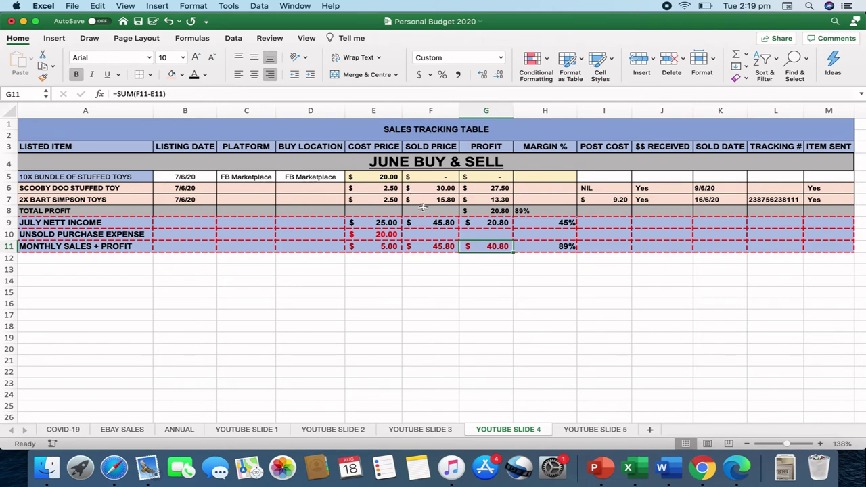
pyautogui.click(554, 249)
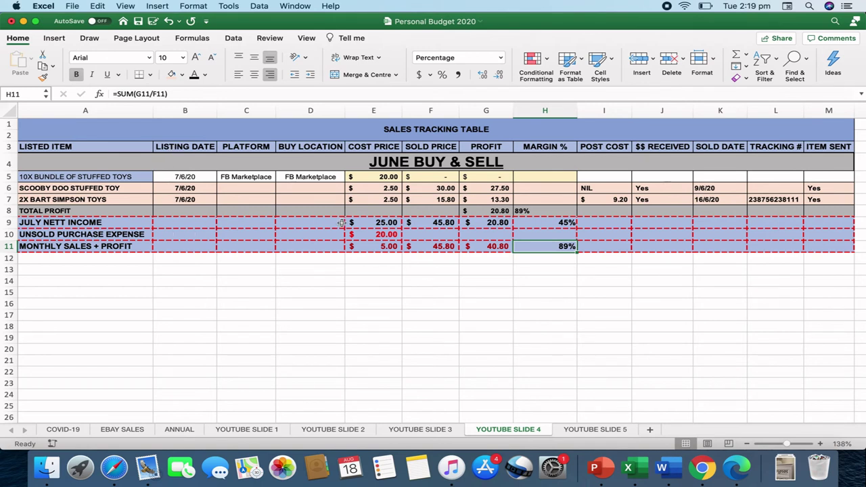
pyautogui.click(381, 178)
pyautogui.click(545, 228)
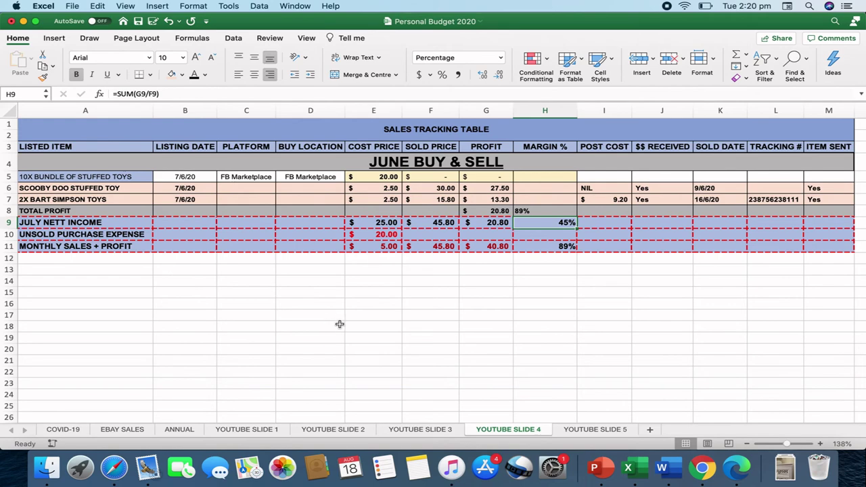
# Switch to the YOUTUBE SLIDE 5 sheet with its OVERALL NETT INCOME row.
pyautogui.click(580, 432)
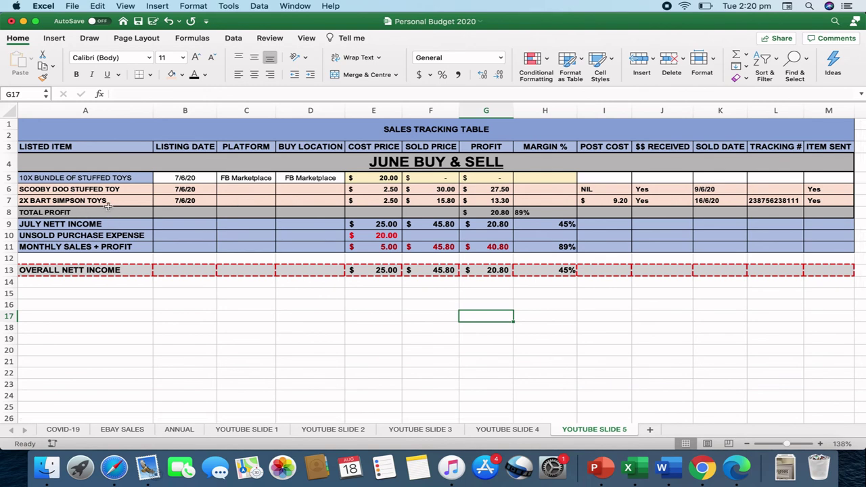
# Switch to YOUTUBE SLIDE 1 and point out its empty item rows and TOTAL PROFIT rows.
pyautogui.click(240, 430)
pyautogui.click(107, 175)
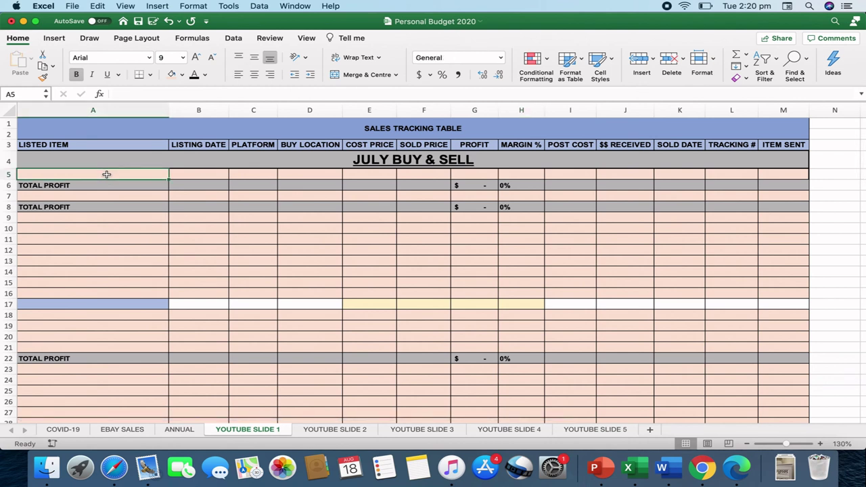
pyautogui.click(78, 196)
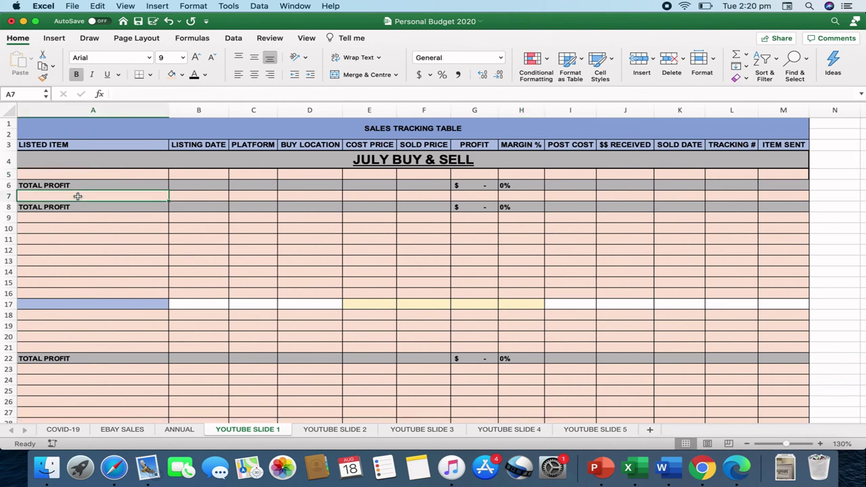
pyautogui.moveTo(74, 217); pyautogui.dragTo(70, 344)
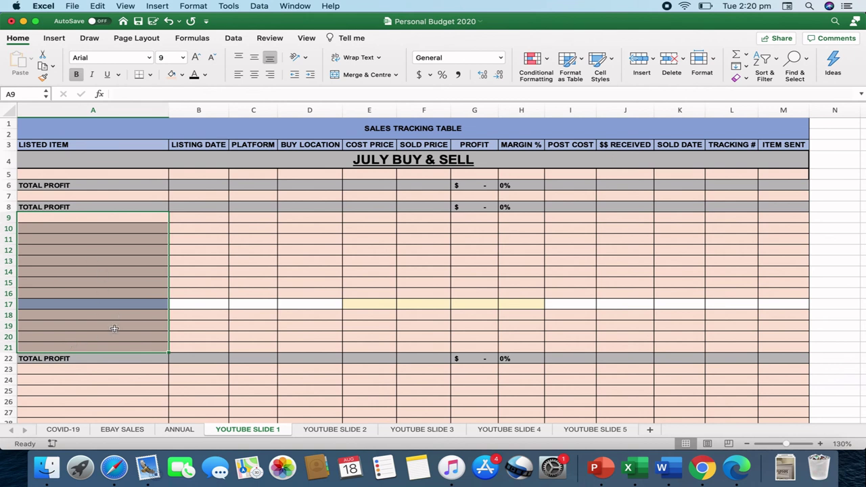
pyautogui.click(96, 184)
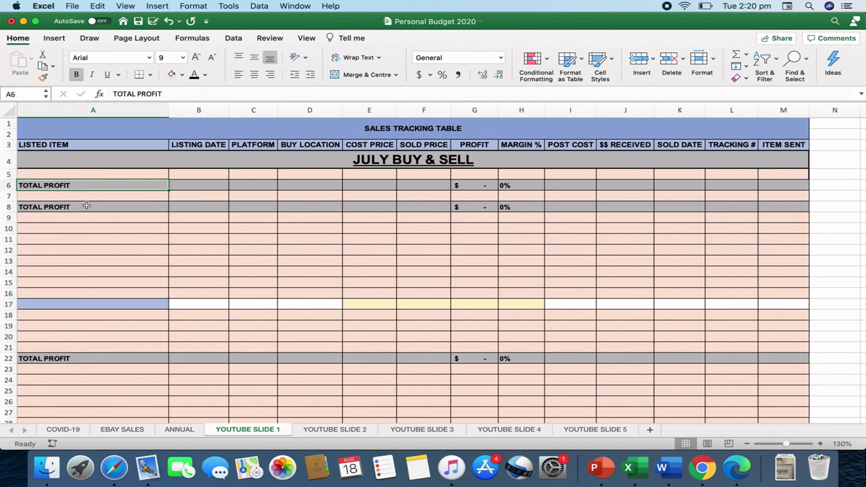
pyautogui.click(86, 206)
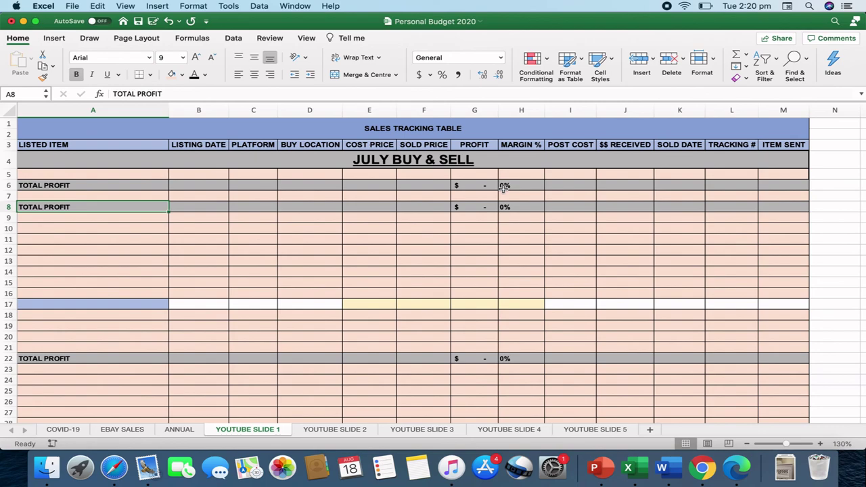
# Inspect the row-113 summary rows, where the July cost total sums E5:E111, then return to the top.
pyautogui.scroll(-10, 213, 328)
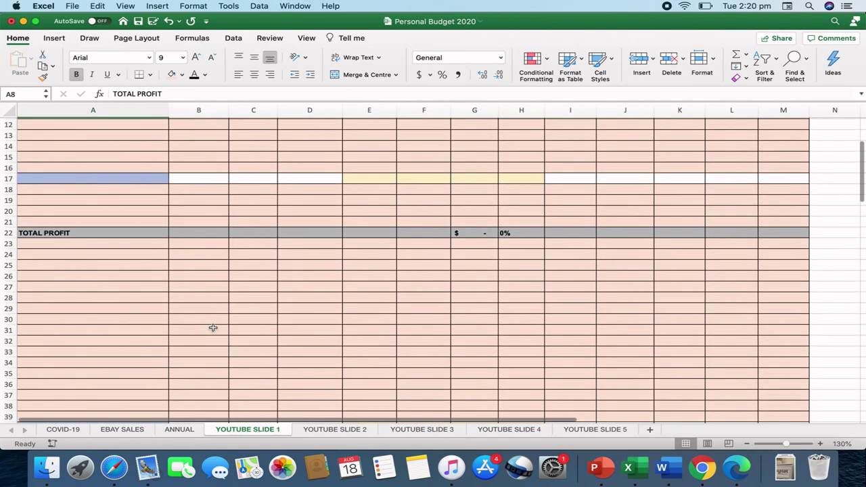
pyautogui.scroll(-10, 212, 328)
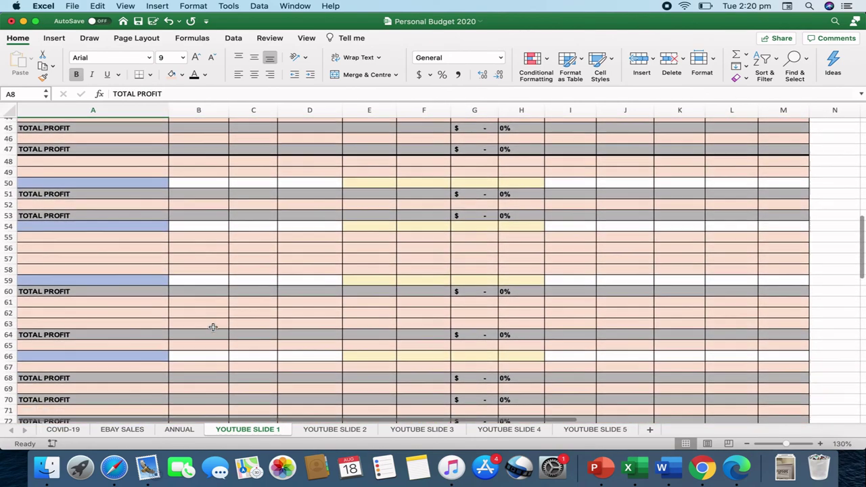
pyautogui.scroll(-6, 213, 327)
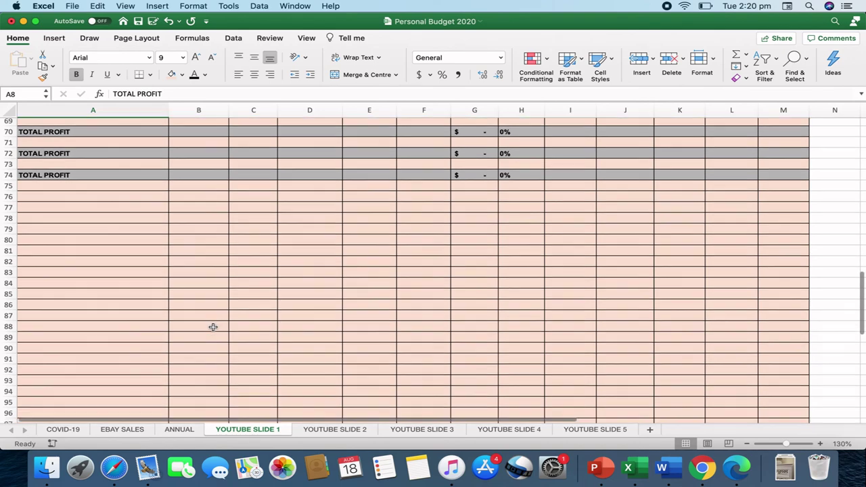
pyautogui.scroll(-5, 212, 328)
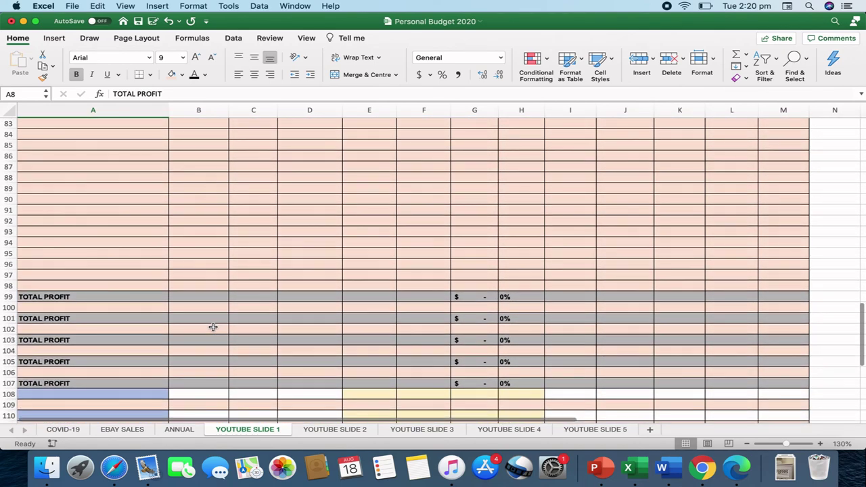
pyautogui.scroll(-3, 212, 328)
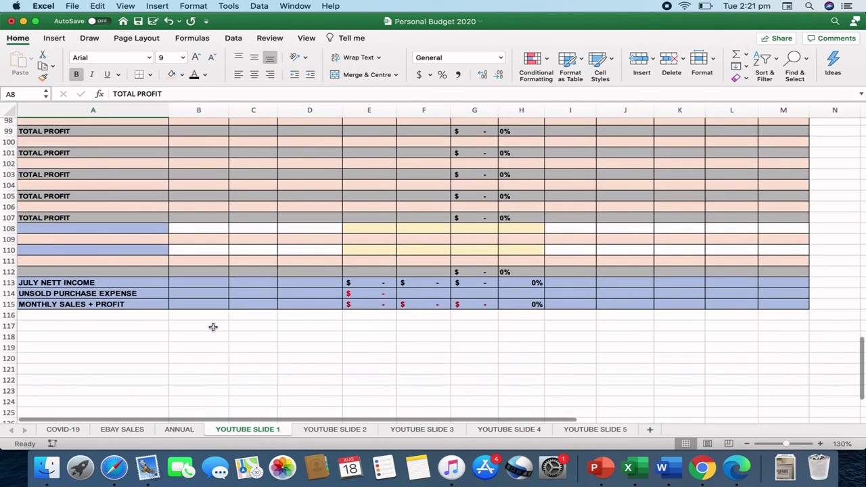
pyautogui.click(83, 282)
pyautogui.moveTo(83, 278); pyautogui.dragTo(334, 301)
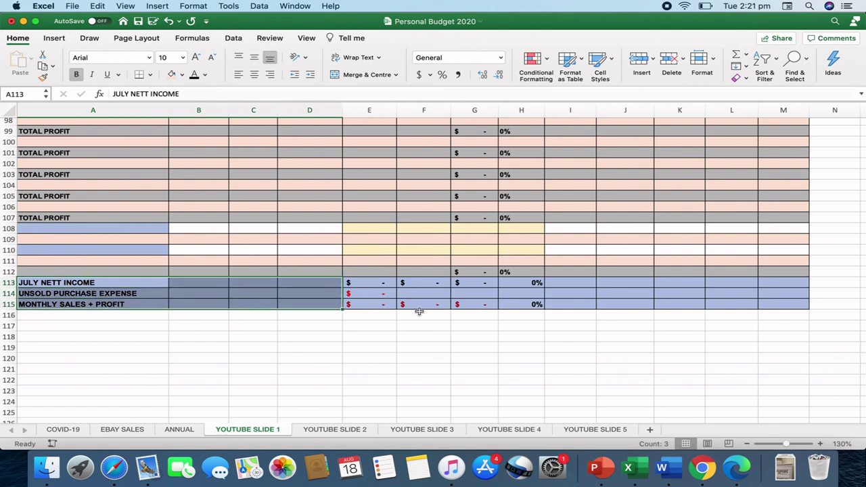
pyautogui.click(388, 287)
pyautogui.scroll(15, 388, 288)
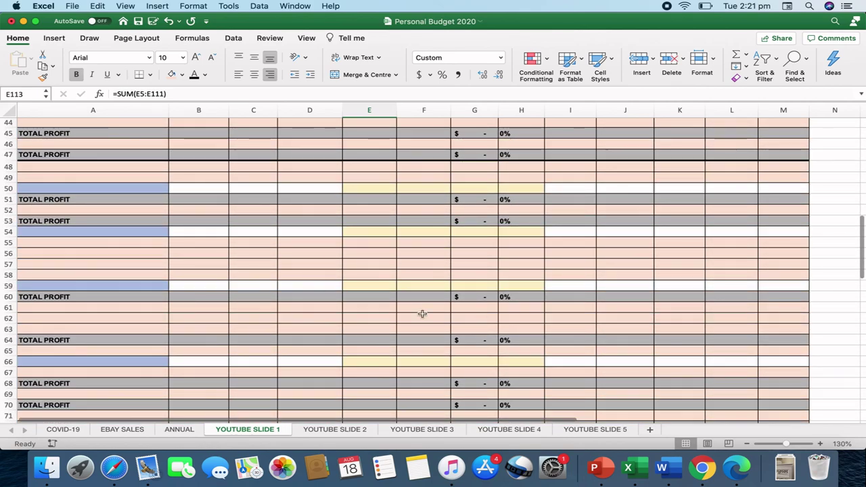
pyautogui.scroll(4, 375, 318)
pyautogui.scroll(8, 375, 318)
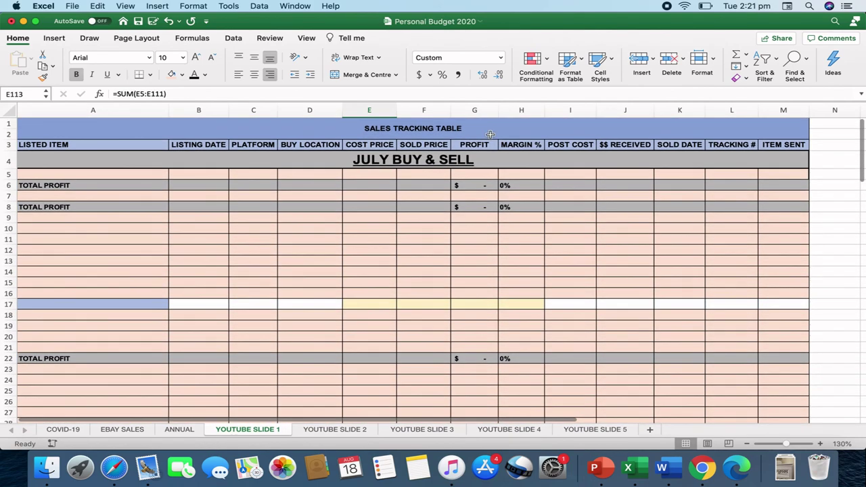